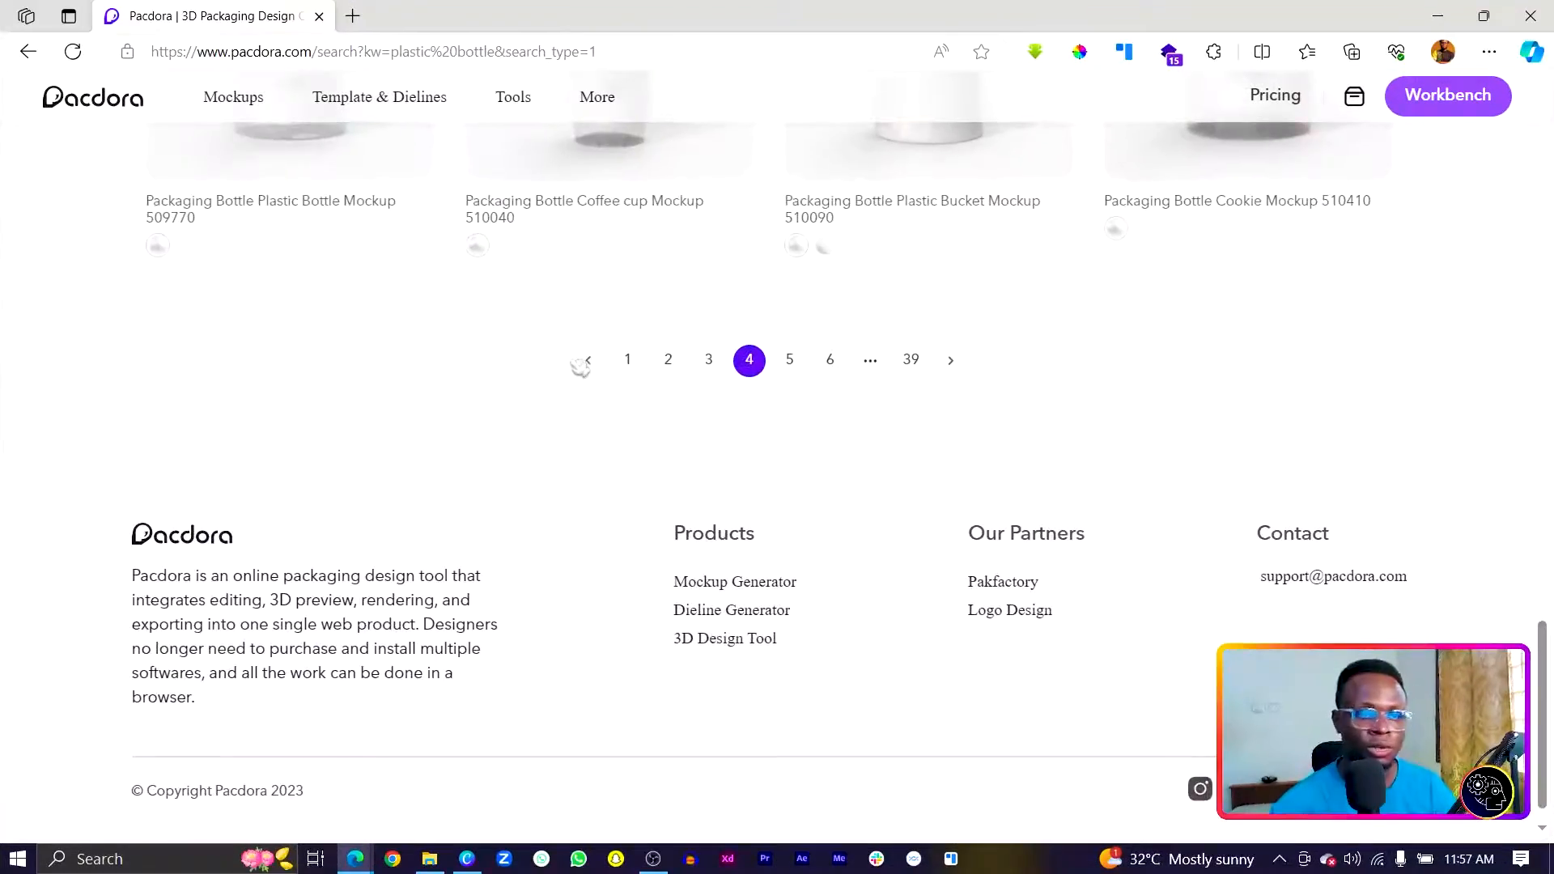
Find the Plastic Bottle Product Label Water Bottles Mockup 501000 on another page of the search results and open it for editing
scroll(580, 367, "up", 4)
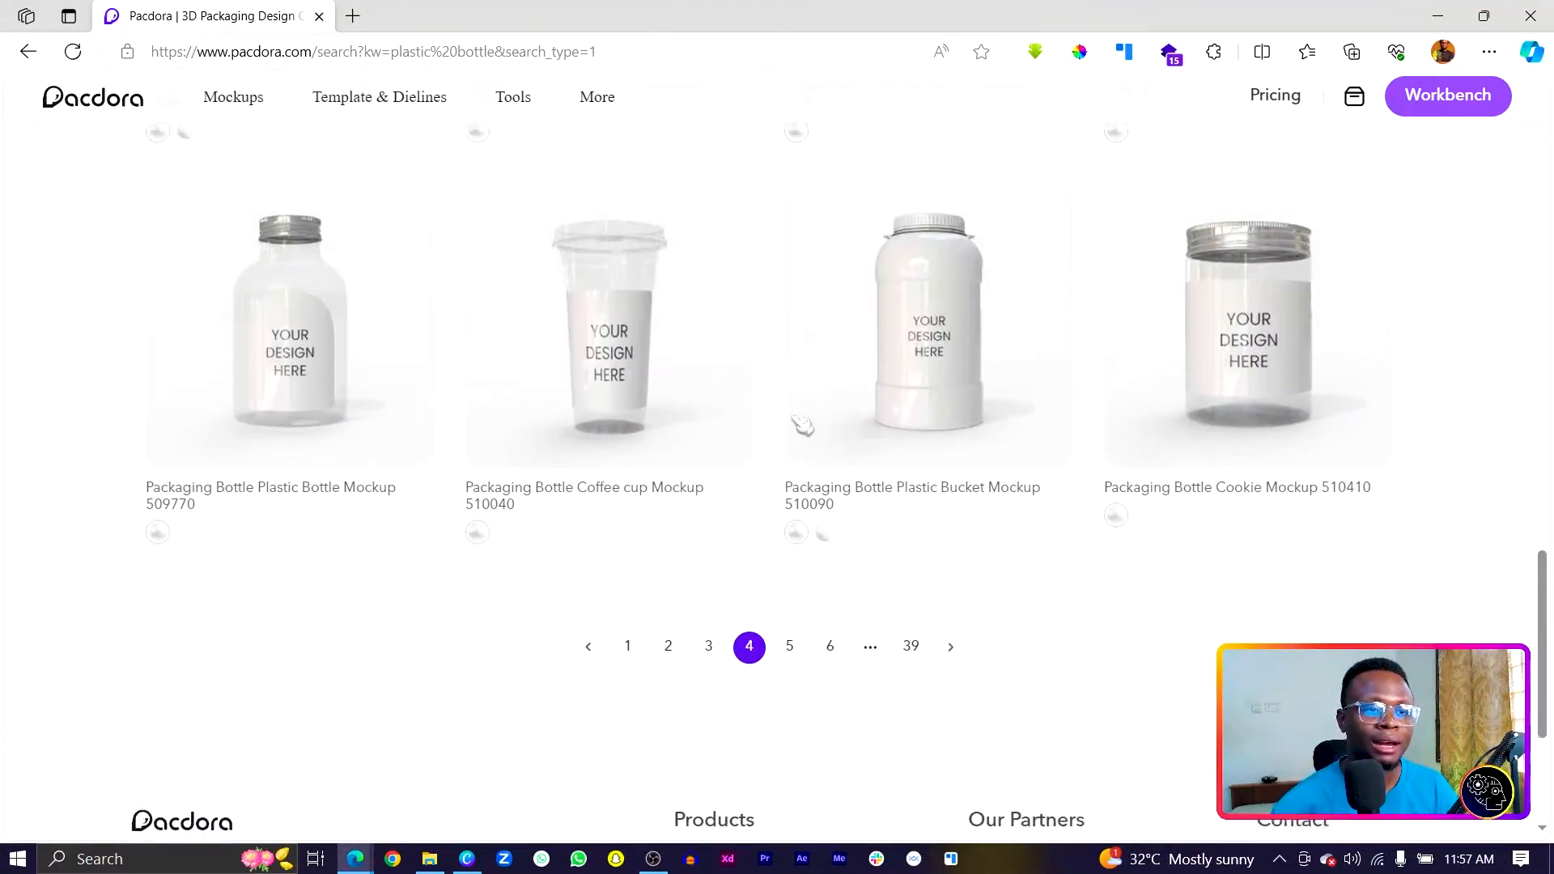
left_click(832, 666)
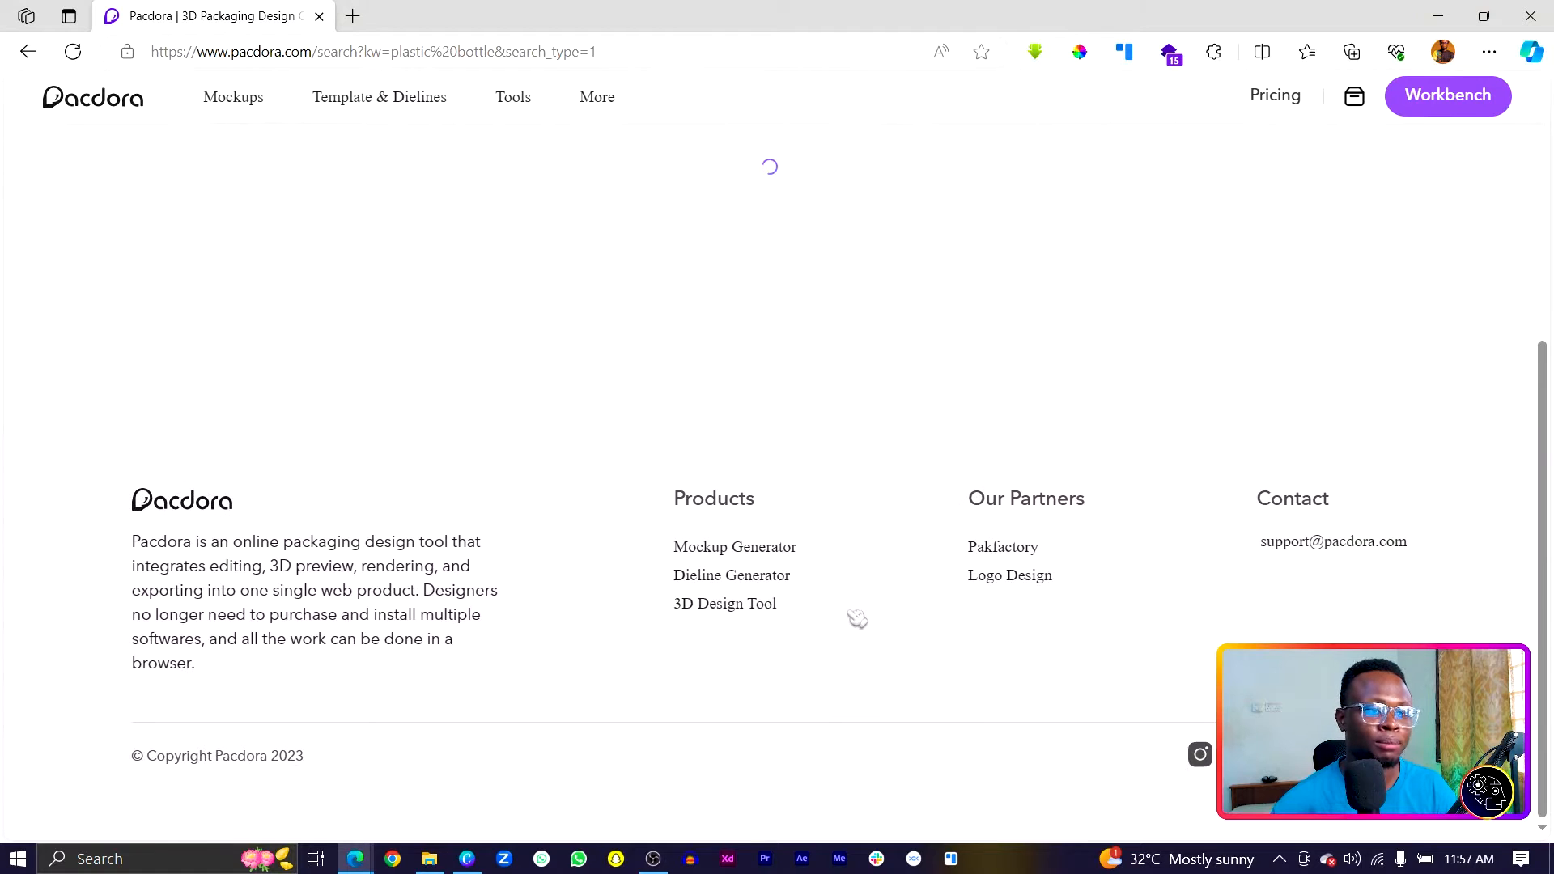
scroll(858, 604, "up", 5)
scroll(860, 599, "up", 5)
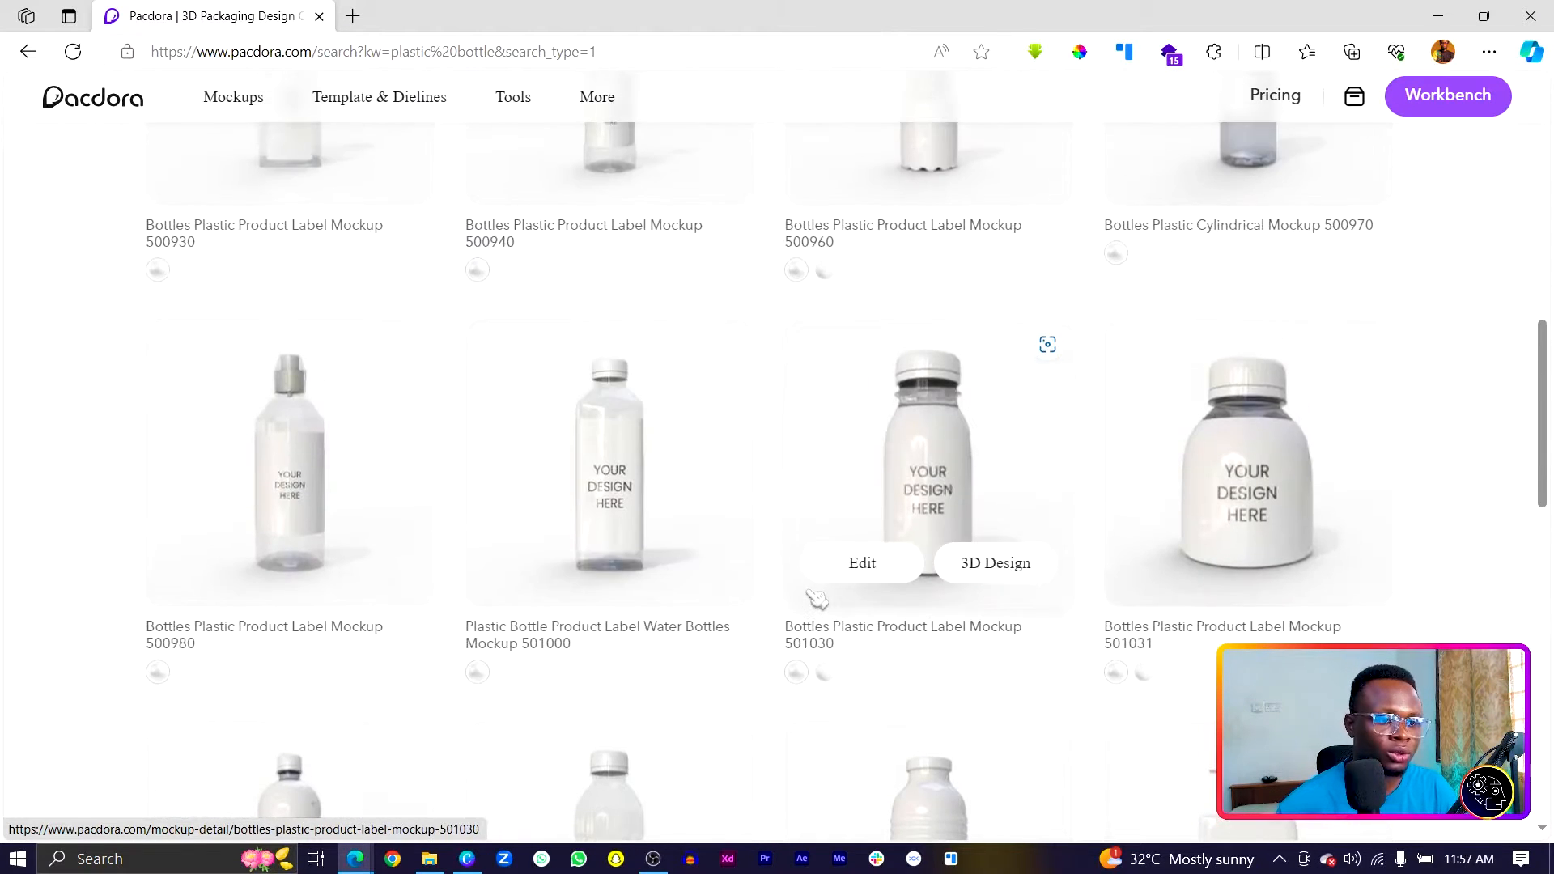
scroll(810, 591, "down", 3)
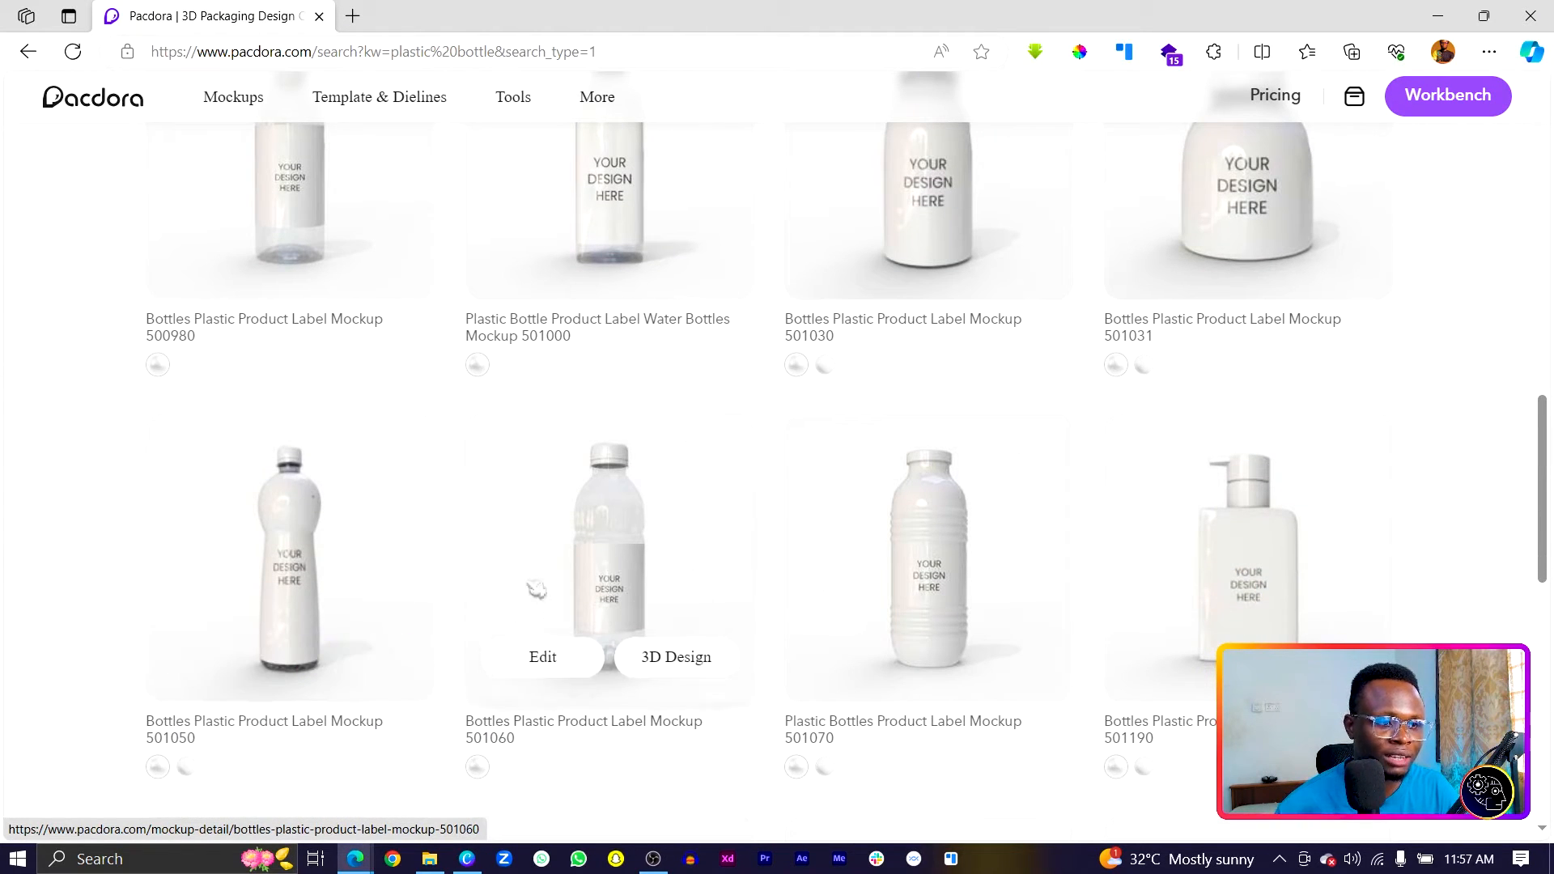
scroll(664, 546, "up", 4)
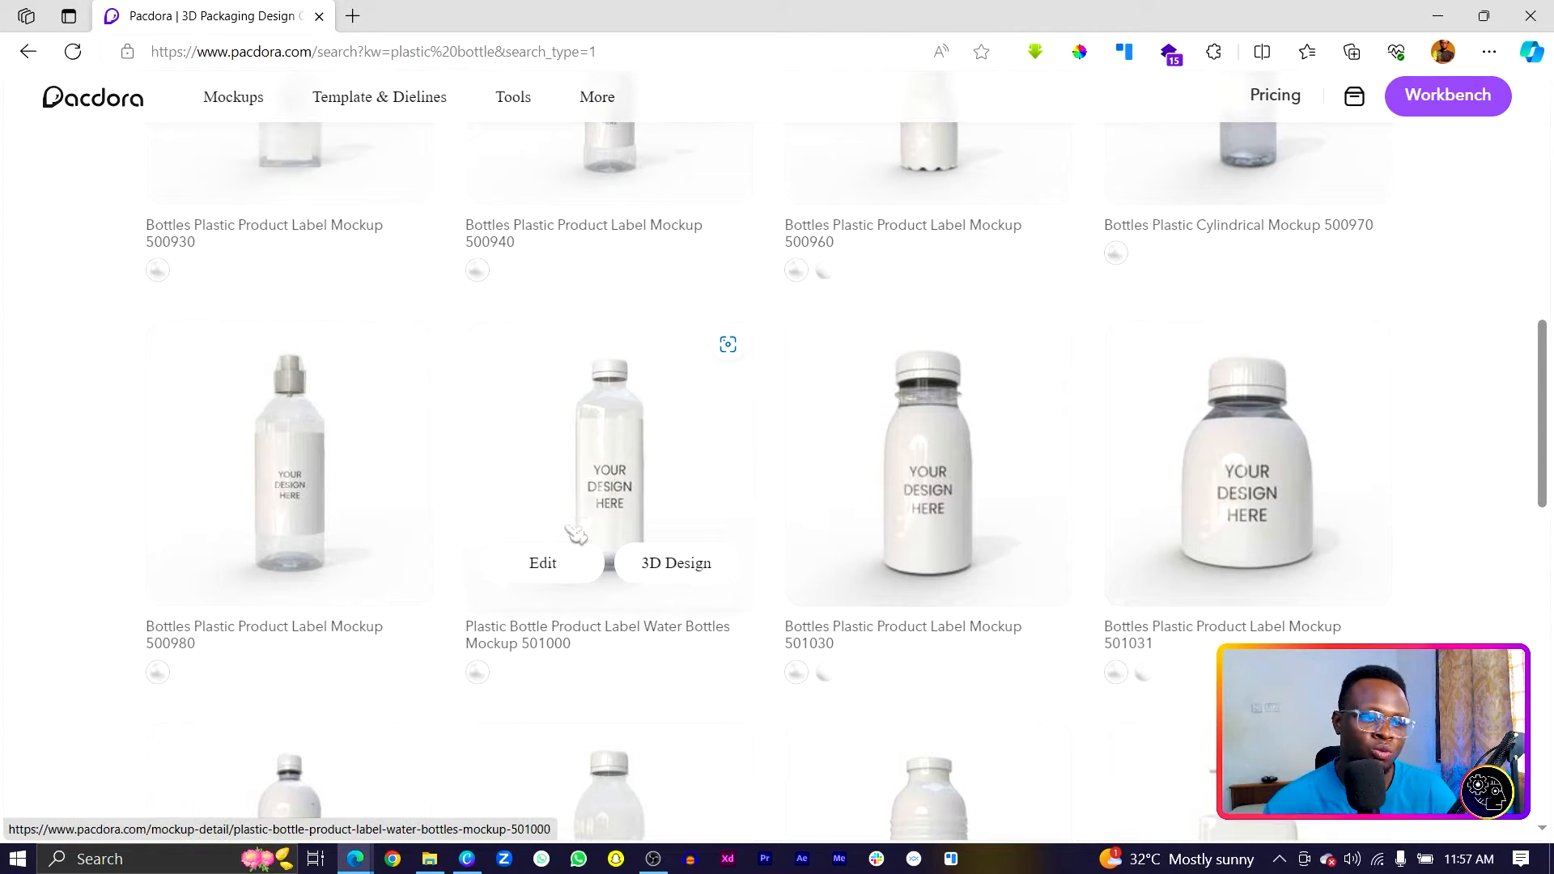
left_click(538, 563)
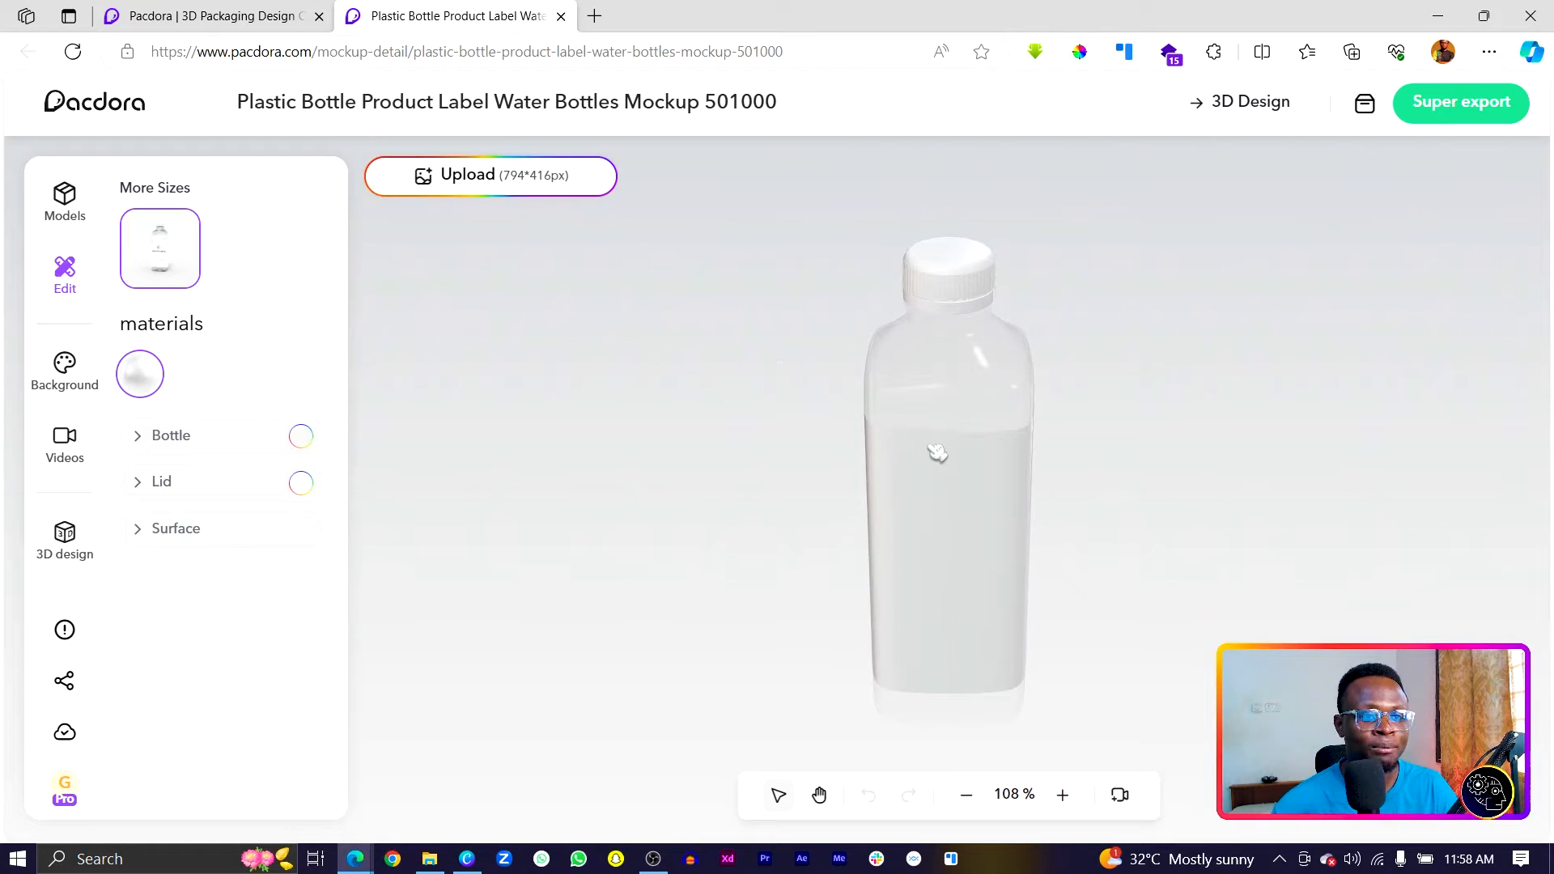
Look through the library of replacement models, return to the edit options and view the bottle from several angles
left_click_drag(928, 537, 955, 326)
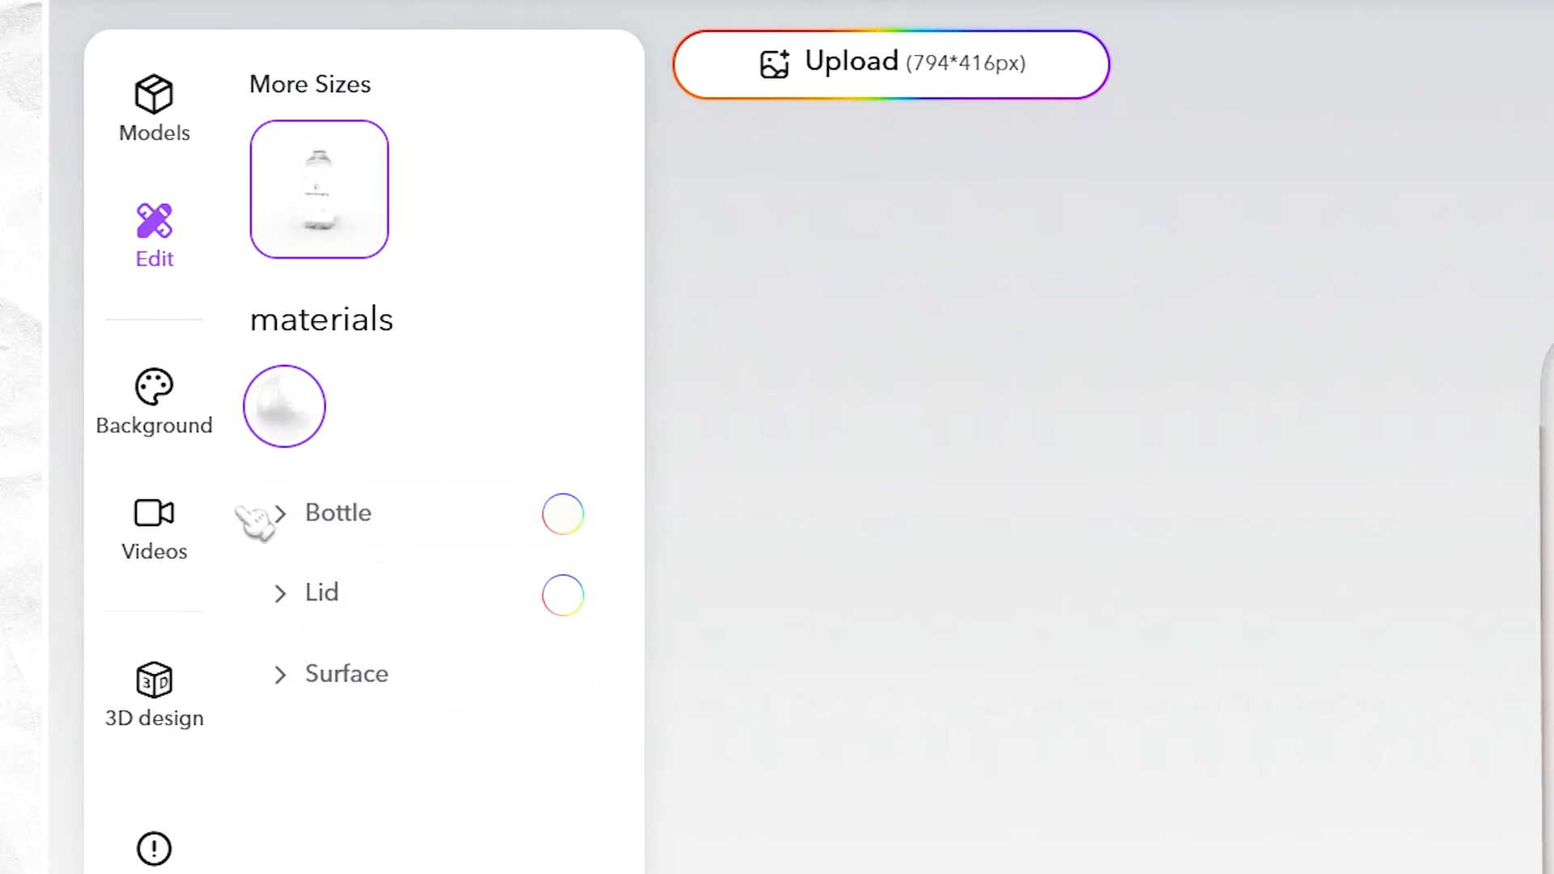
left_click(155, 132)
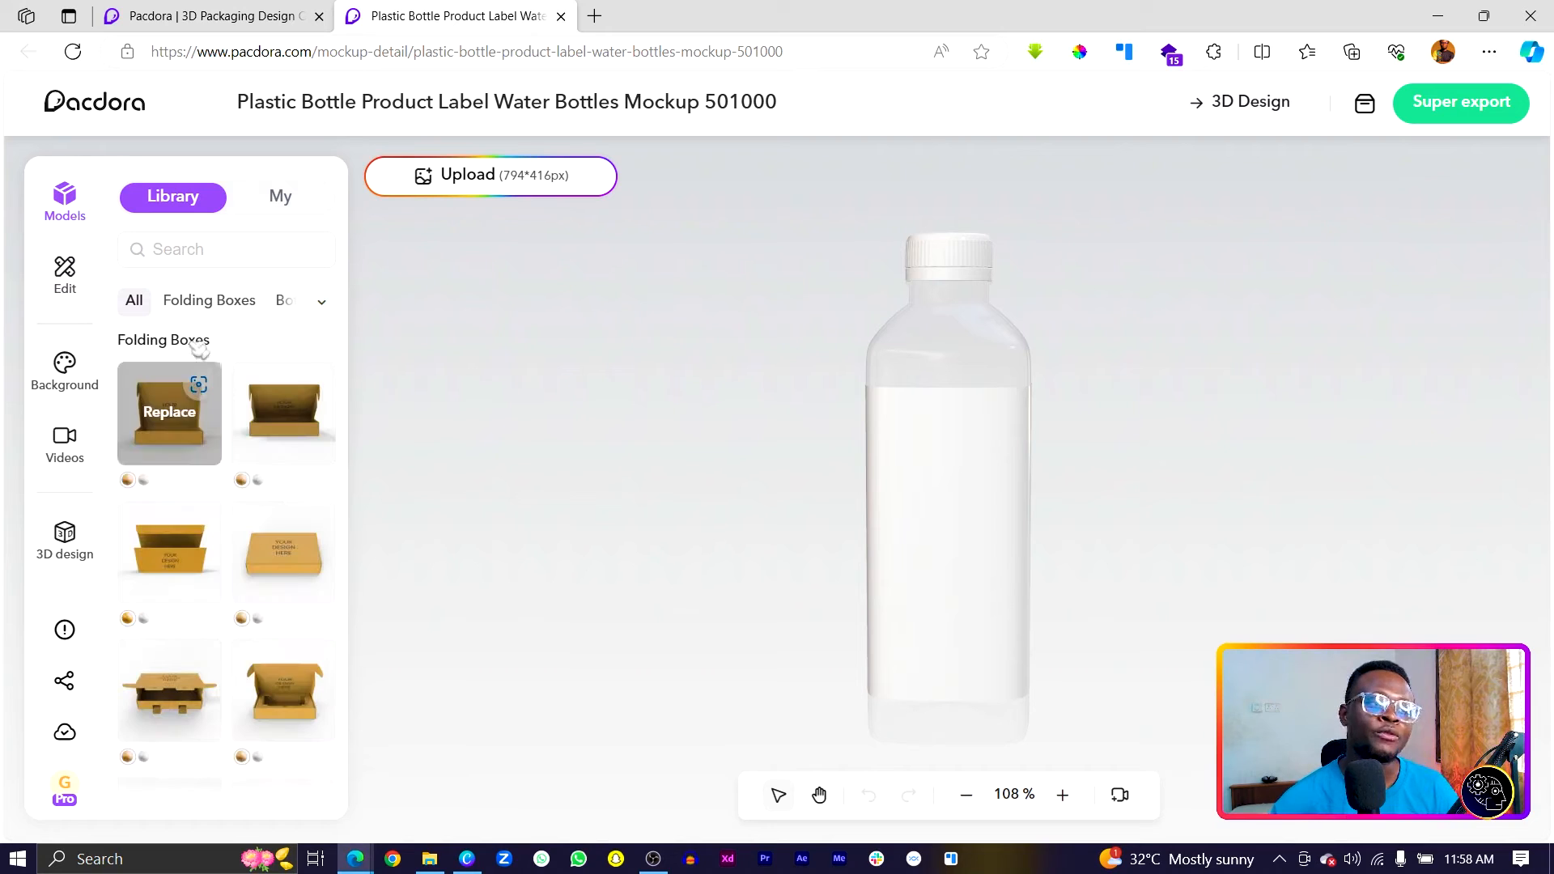
scroll(209, 430, "down", 5)
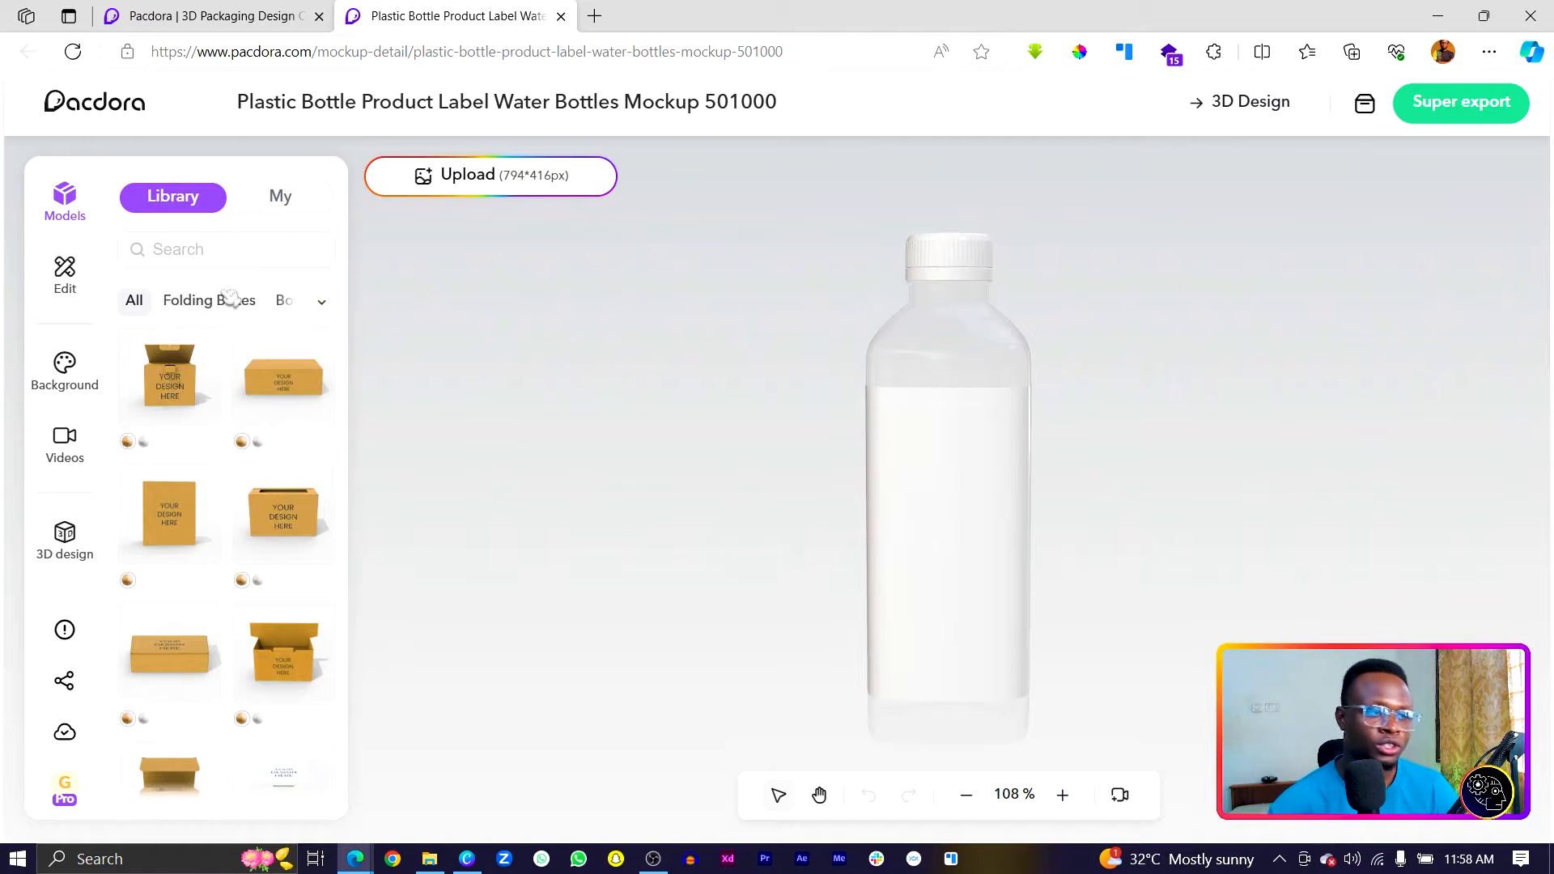
left_click(66, 275)
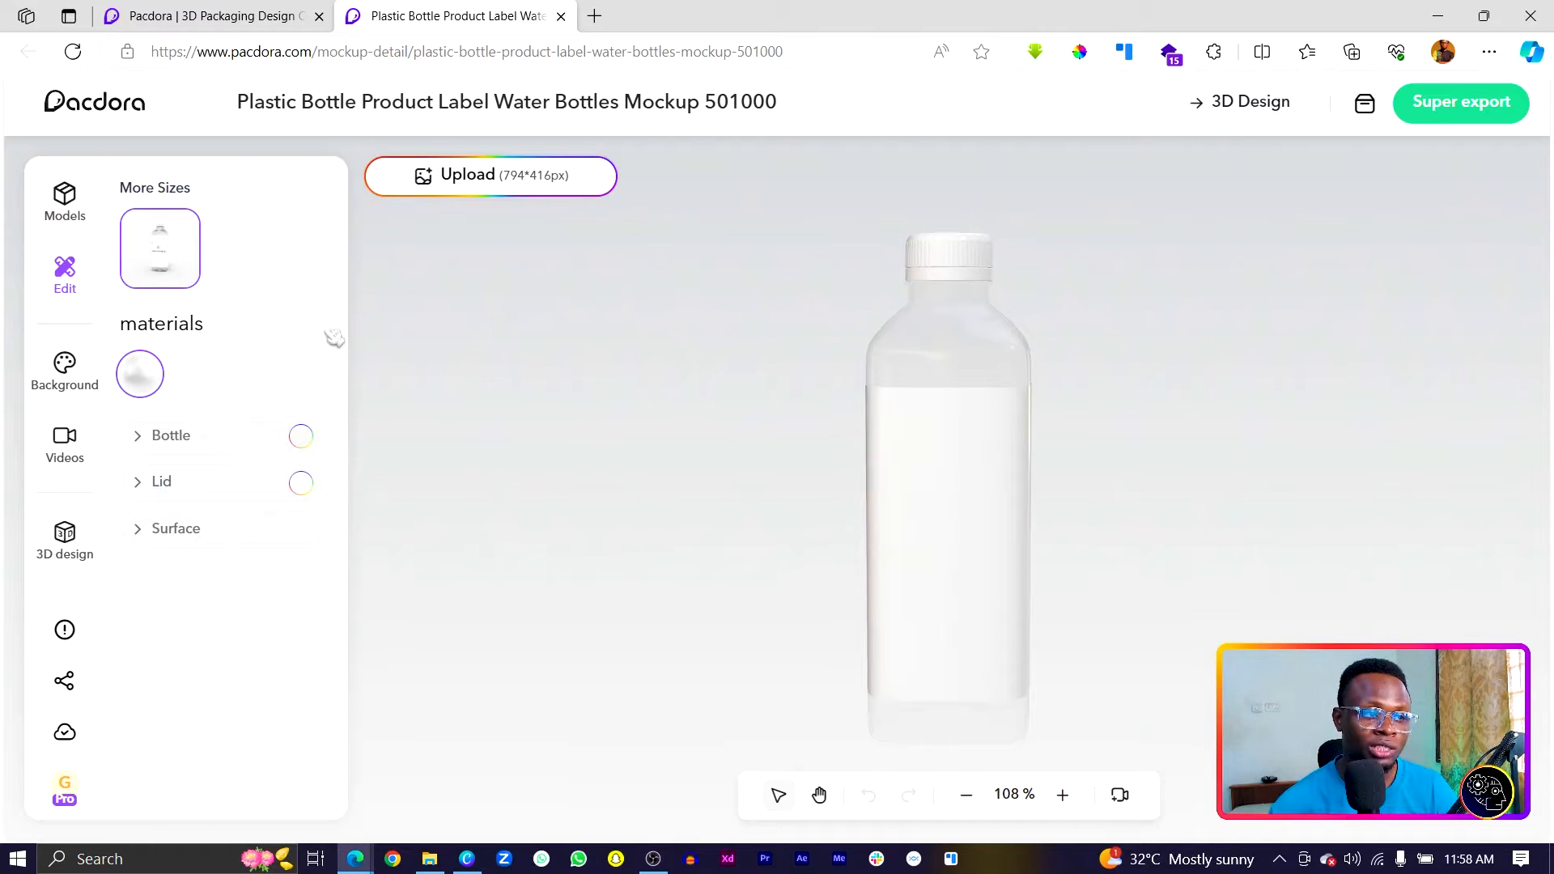
left_click_drag(930, 482, 812, 475)
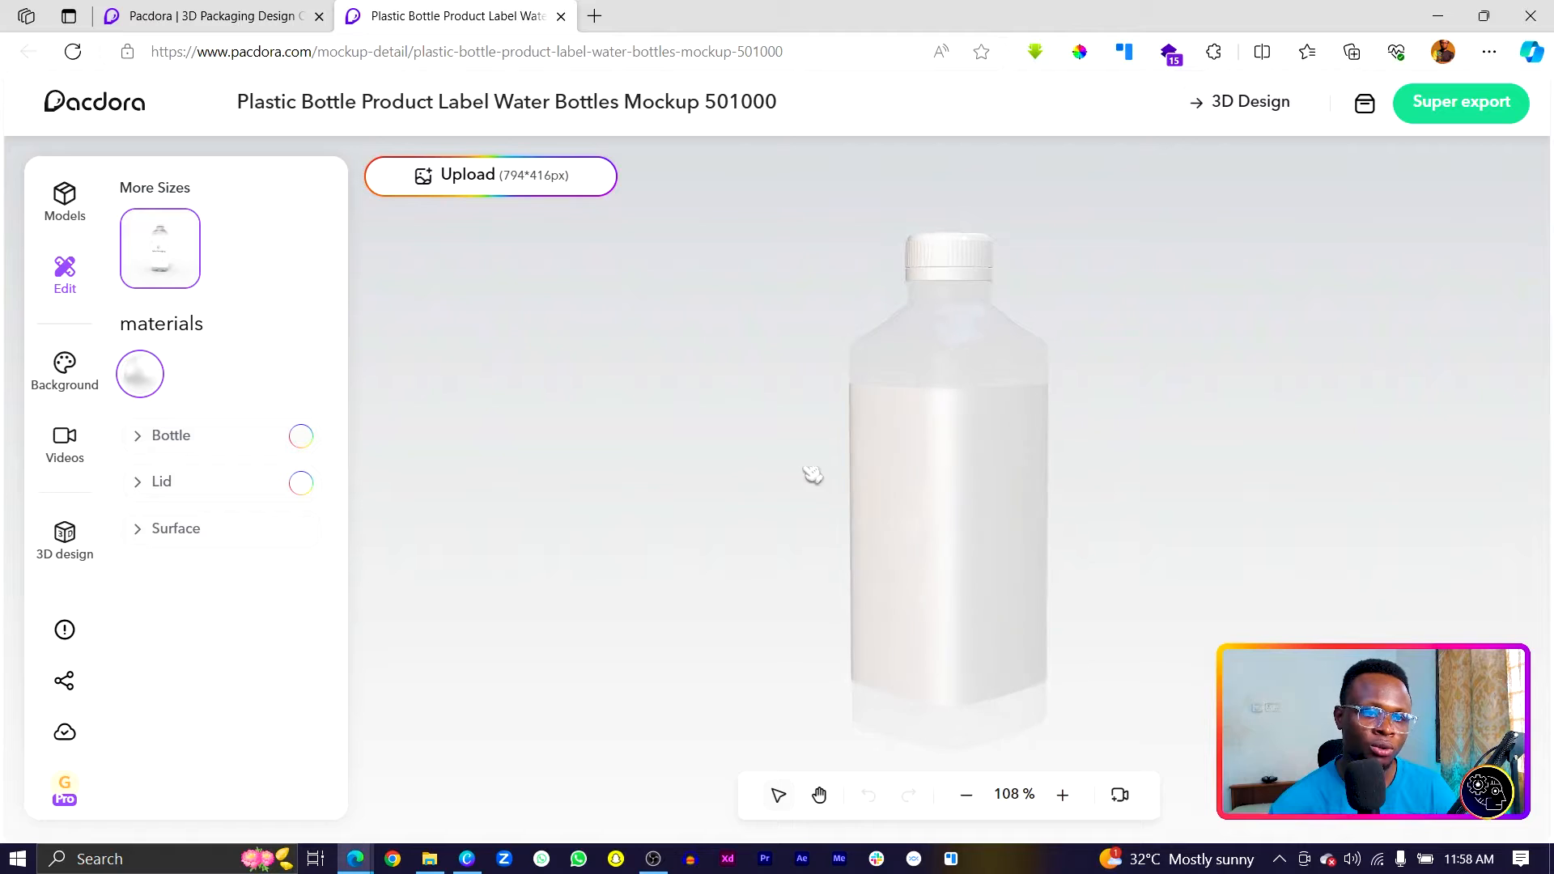
Make the bottle material see-through with 39% metalness, 1% roughness, 100% transmission and 52% opacity
left_click(145, 438)
left_click_drag(144, 507, 135, 561)
mouse_move(258, 625)
left_mouse_down()
mouse_move(207, 626)
mouse_move(241, 628)
left_mouse_up()
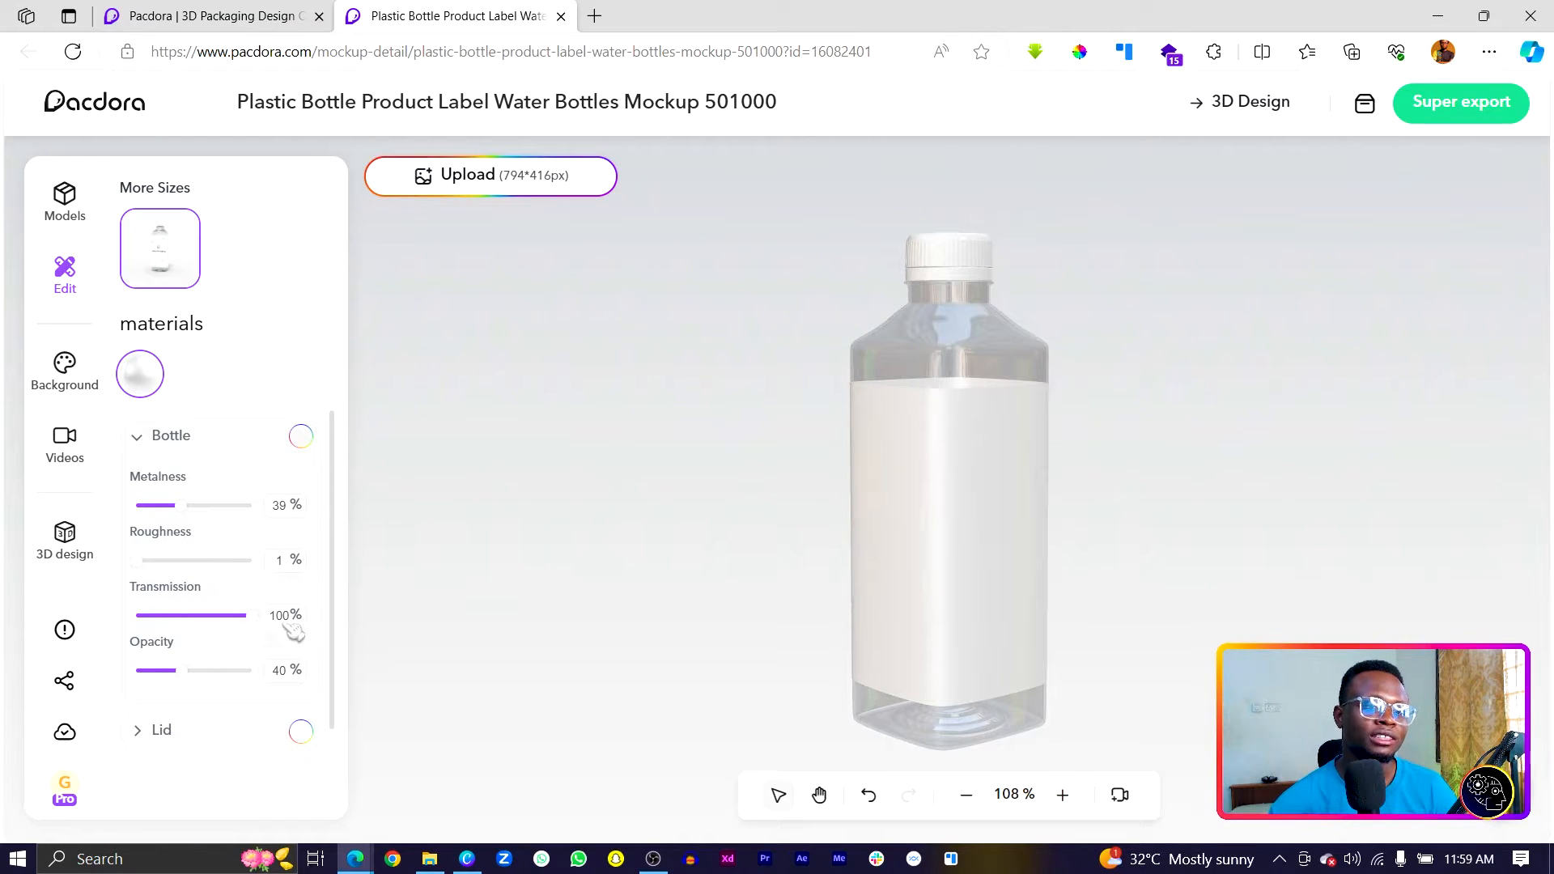
left_click_drag(868, 554, 874, 518)
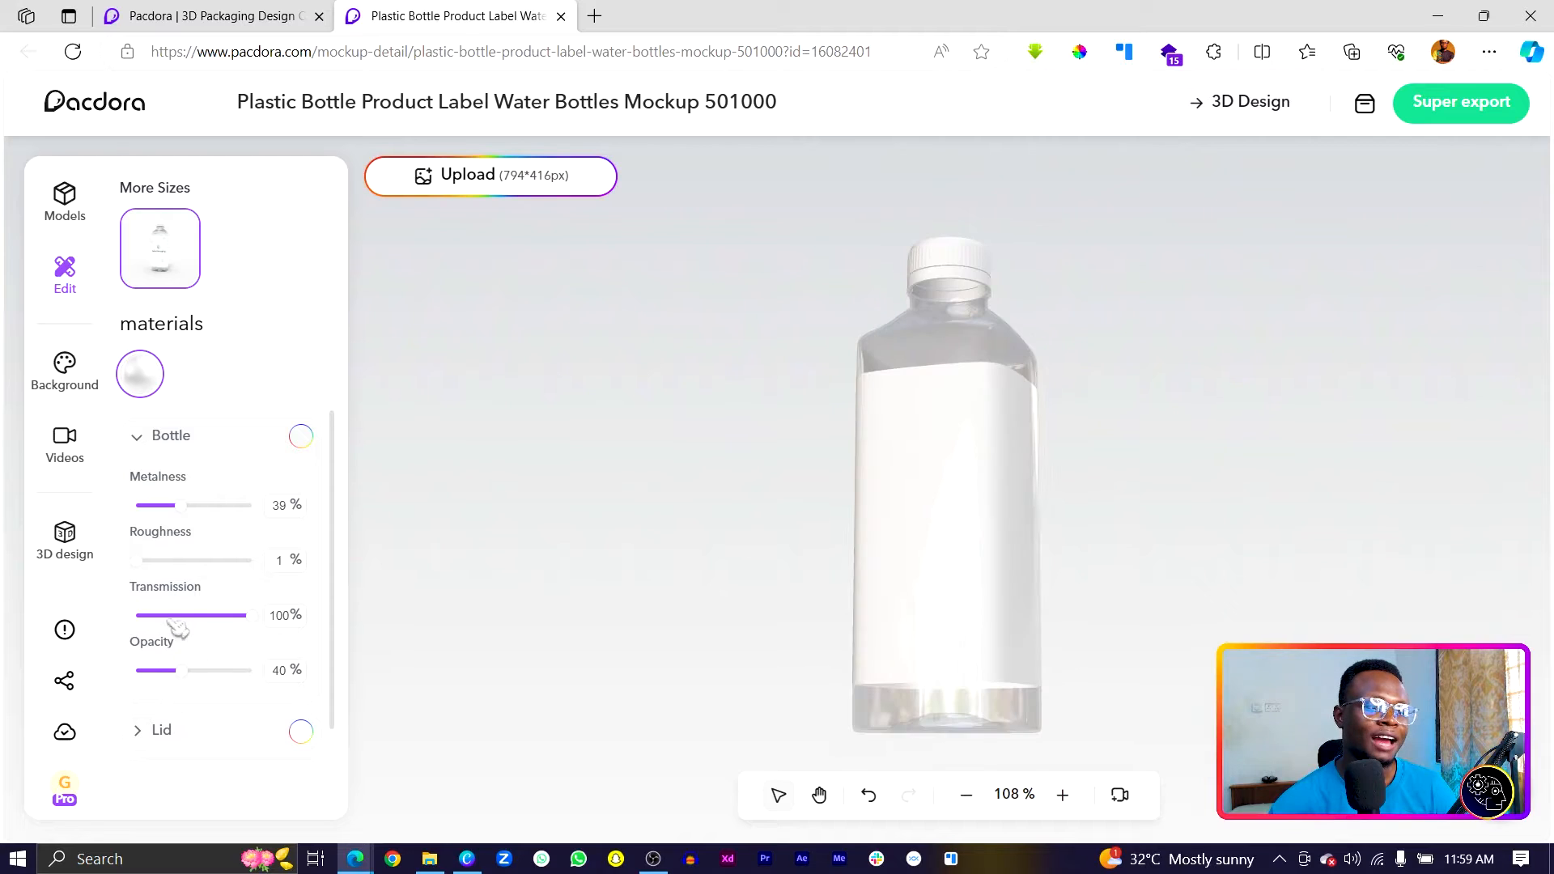
mouse_move(191, 678)
left_mouse_down()
mouse_move(243, 672)
mouse_move(199, 680)
left_mouse_up()
Colour the bottle's lid salmon pink and set the surface material's metalness to 1%
left_click(148, 737)
scroll(203, 656, "down", 4)
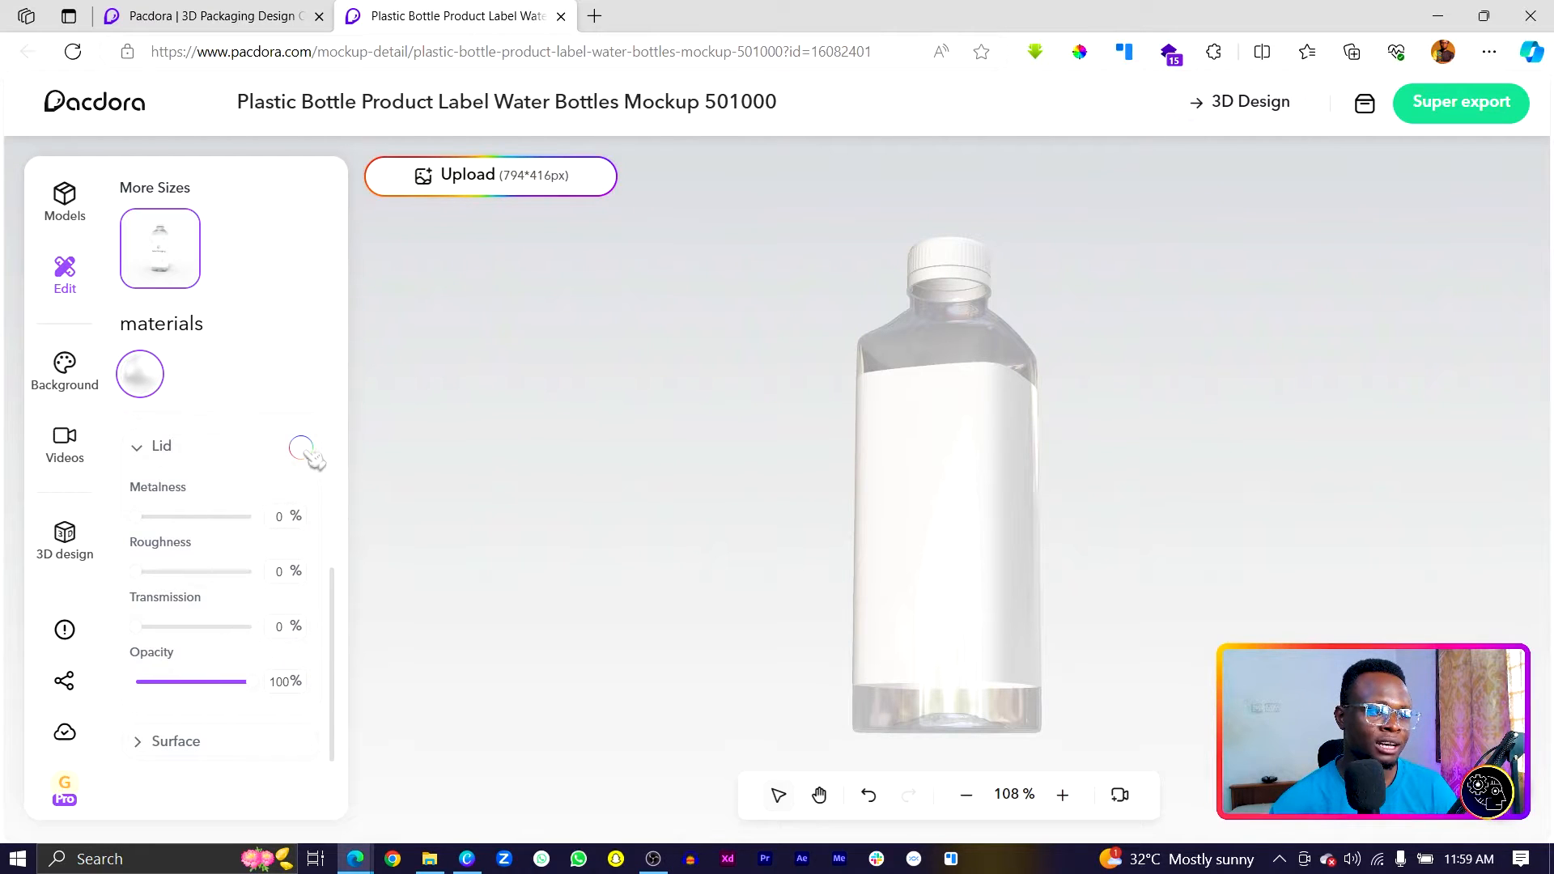
left_click(301, 447)
left_click_drag(296, 239, 230, 226)
left_click(139, 448)
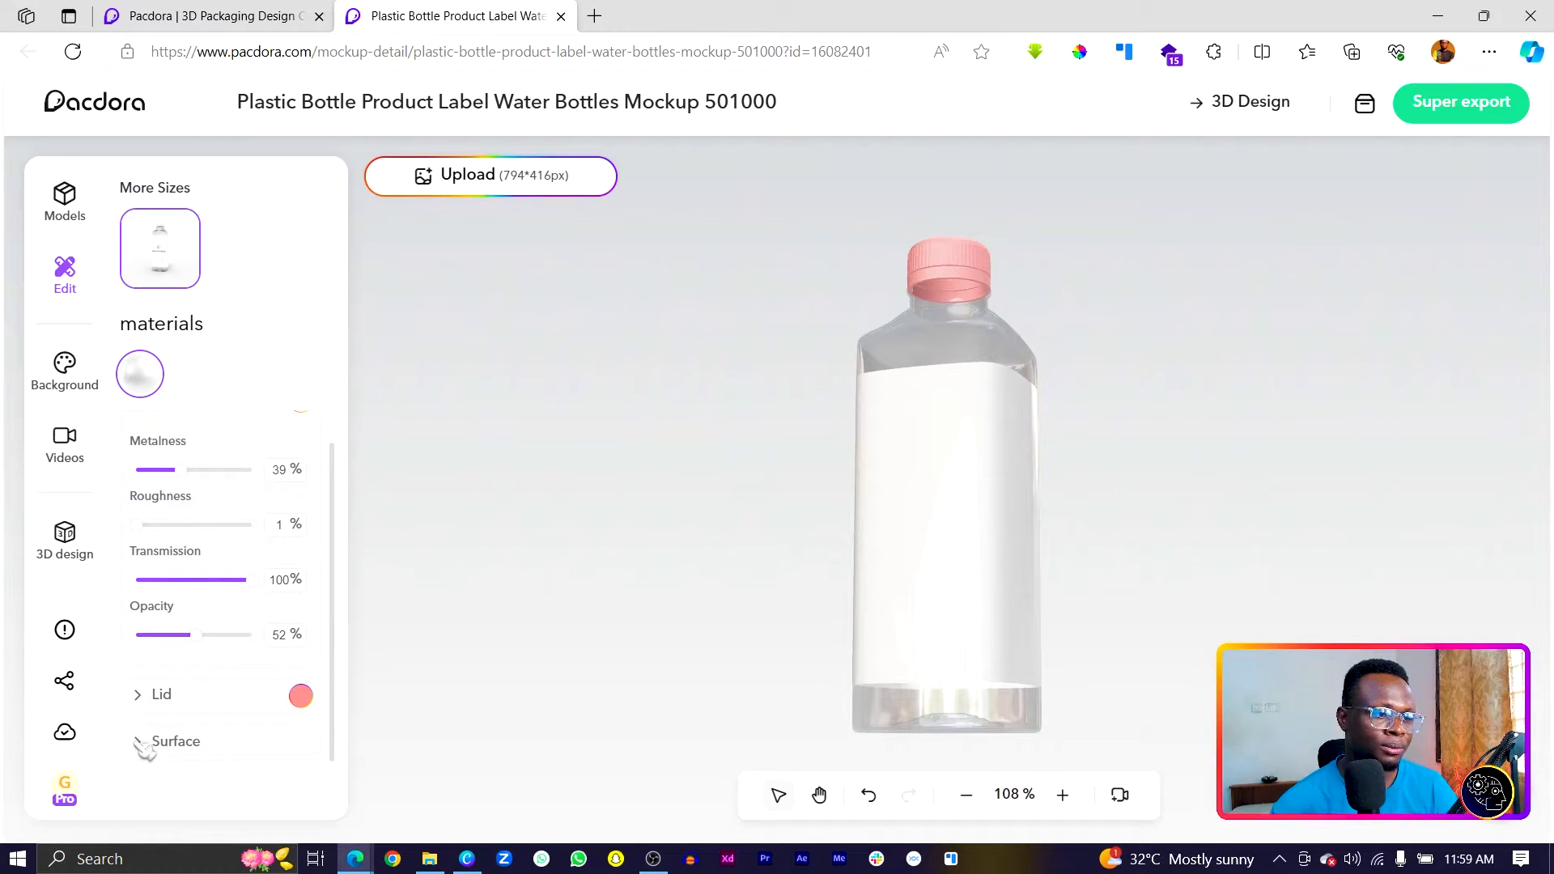
scroll(162, 631, "down", 3)
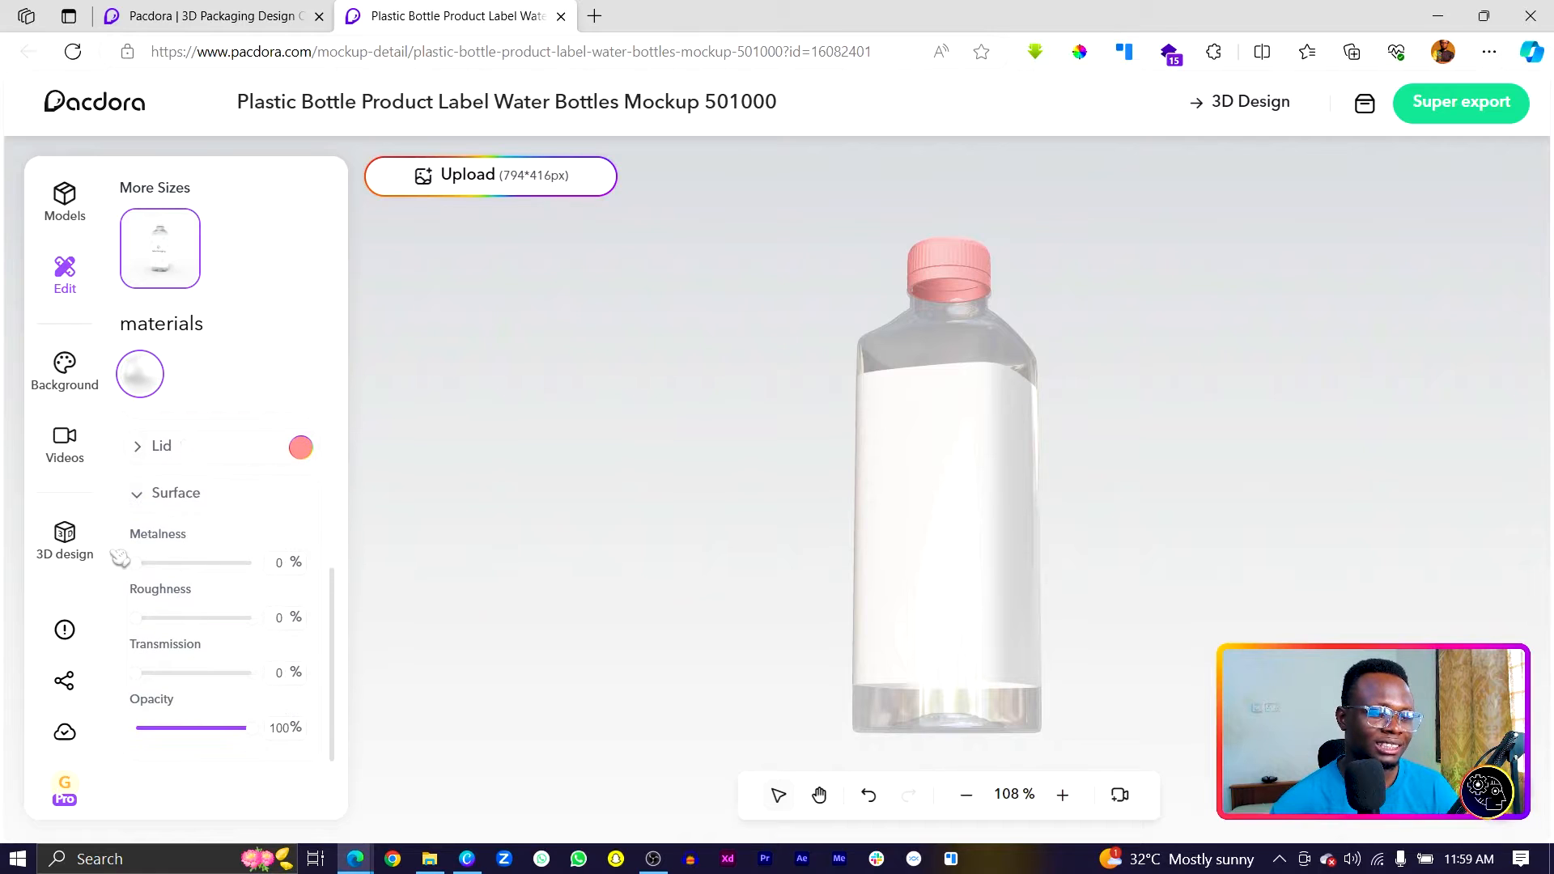
left_click_drag(152, 567, 132, 559)
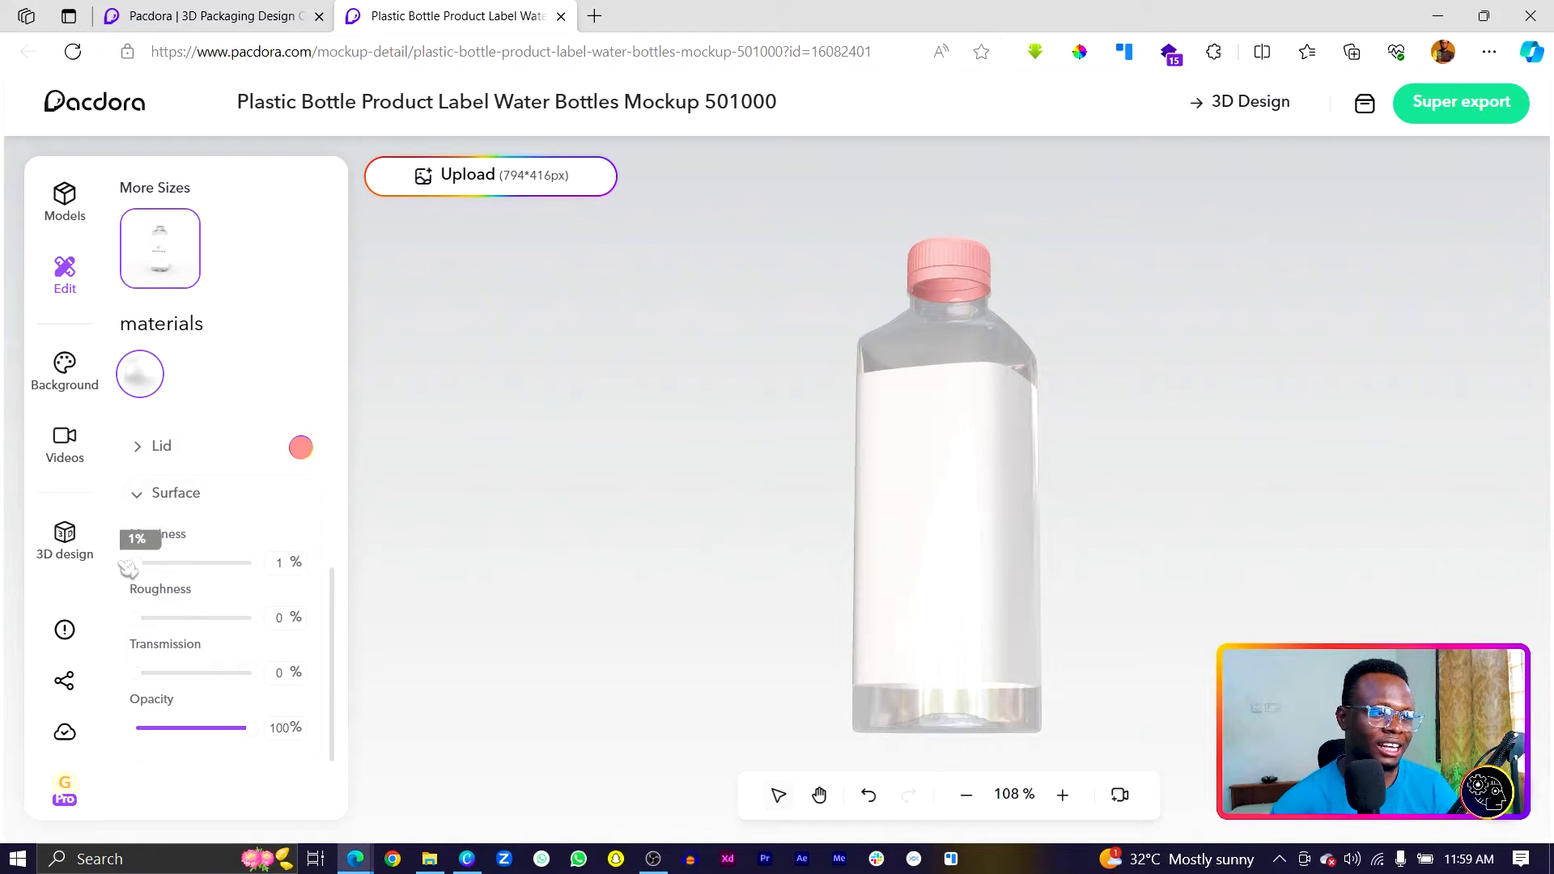
Apply the linear coral-red gradient background with colors #FDA085 and #FF5858, and view the background image upload option
left_click(65, 371)
left_click(257, 320)
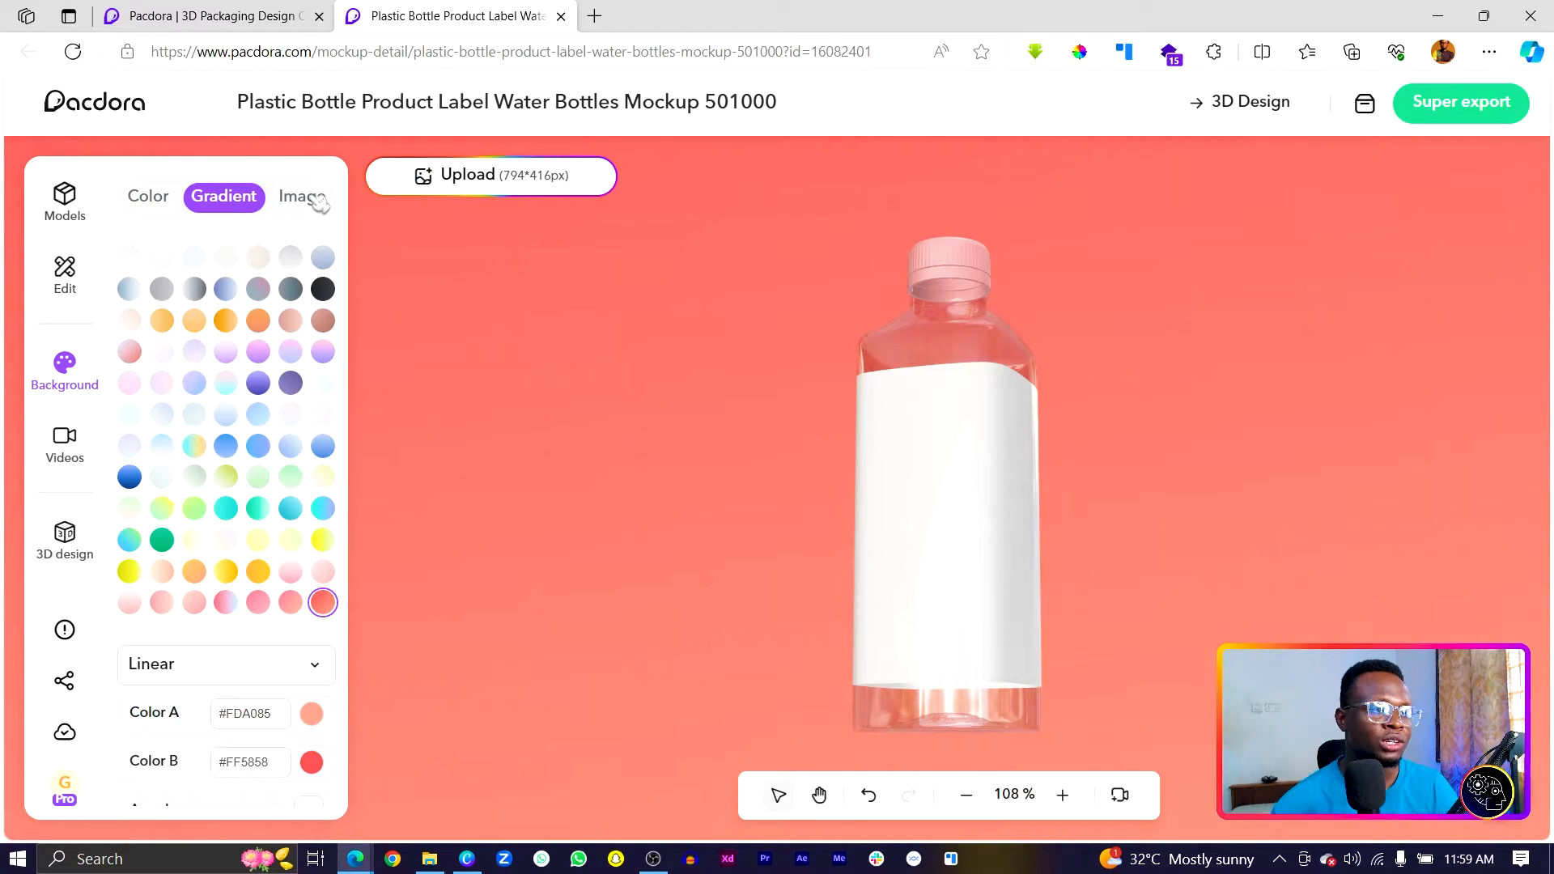
left_click(319, 200)
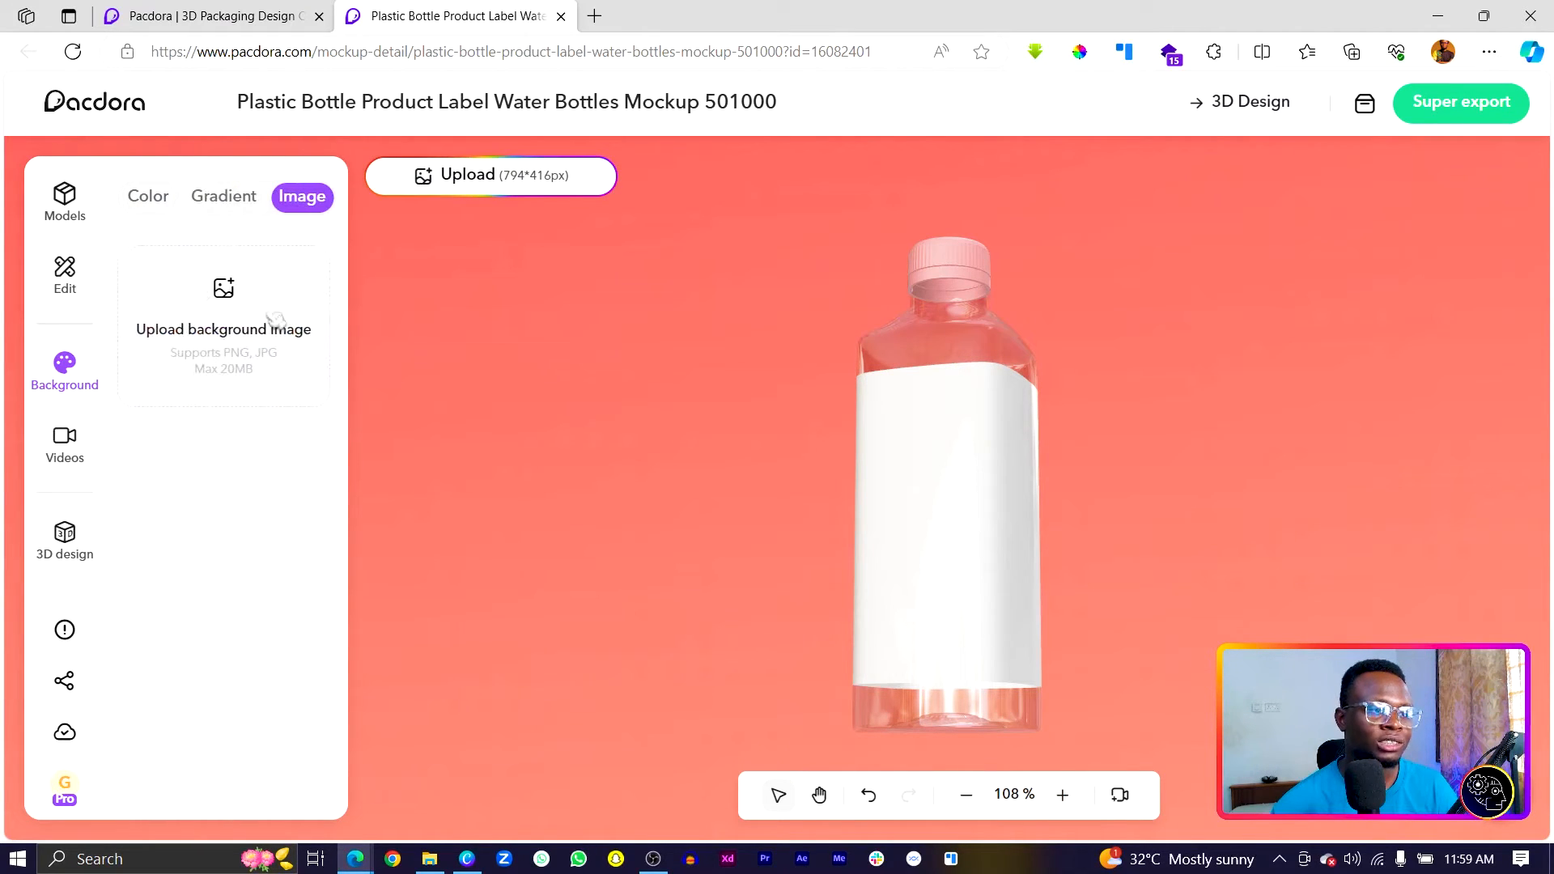
View the basic video animation presets and turn the bottle to see its label from the side
left_click(65, 441)
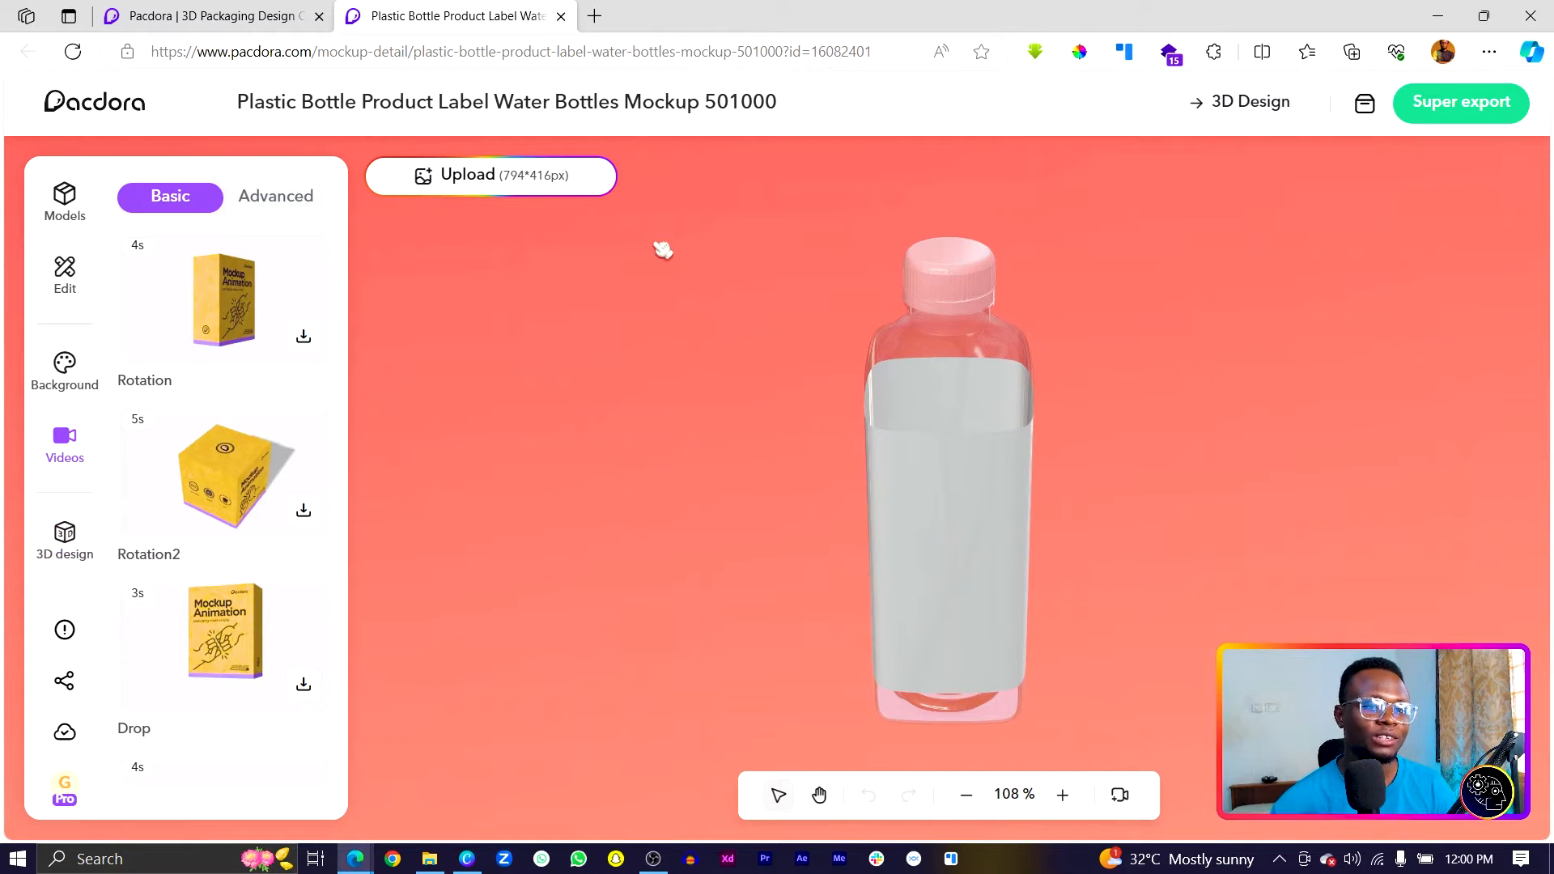
left_click_drag(951, 544, 794, 493)
left_click_drag(888, 515, 846, 524)
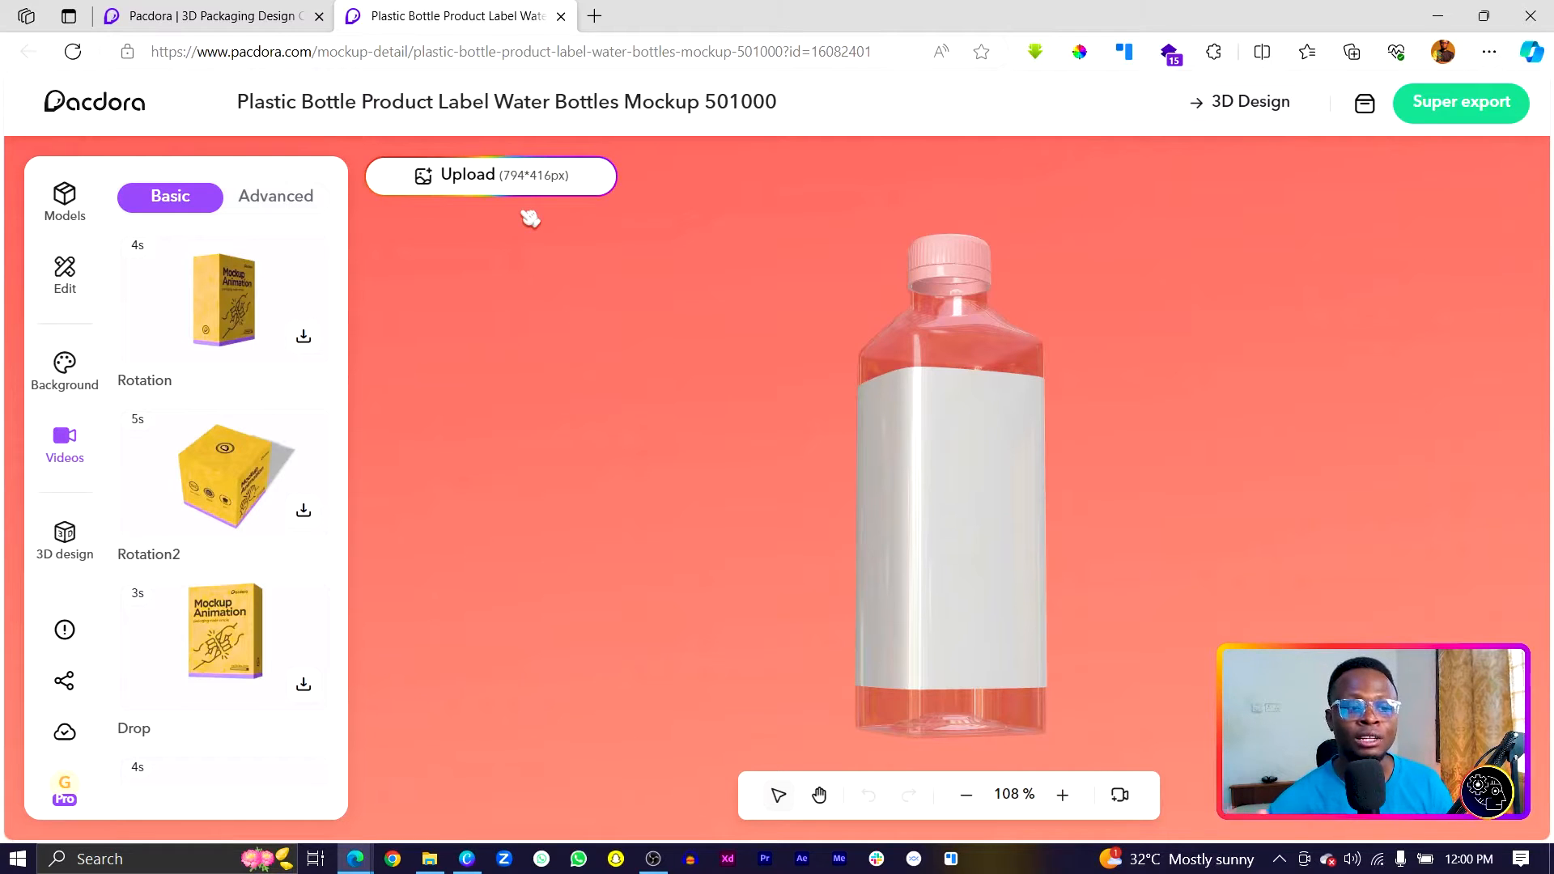
Switch to Canva to review the juice label designs in the Pacdora Mockup file, and return to the bottle mockup
left_click(467, 858)
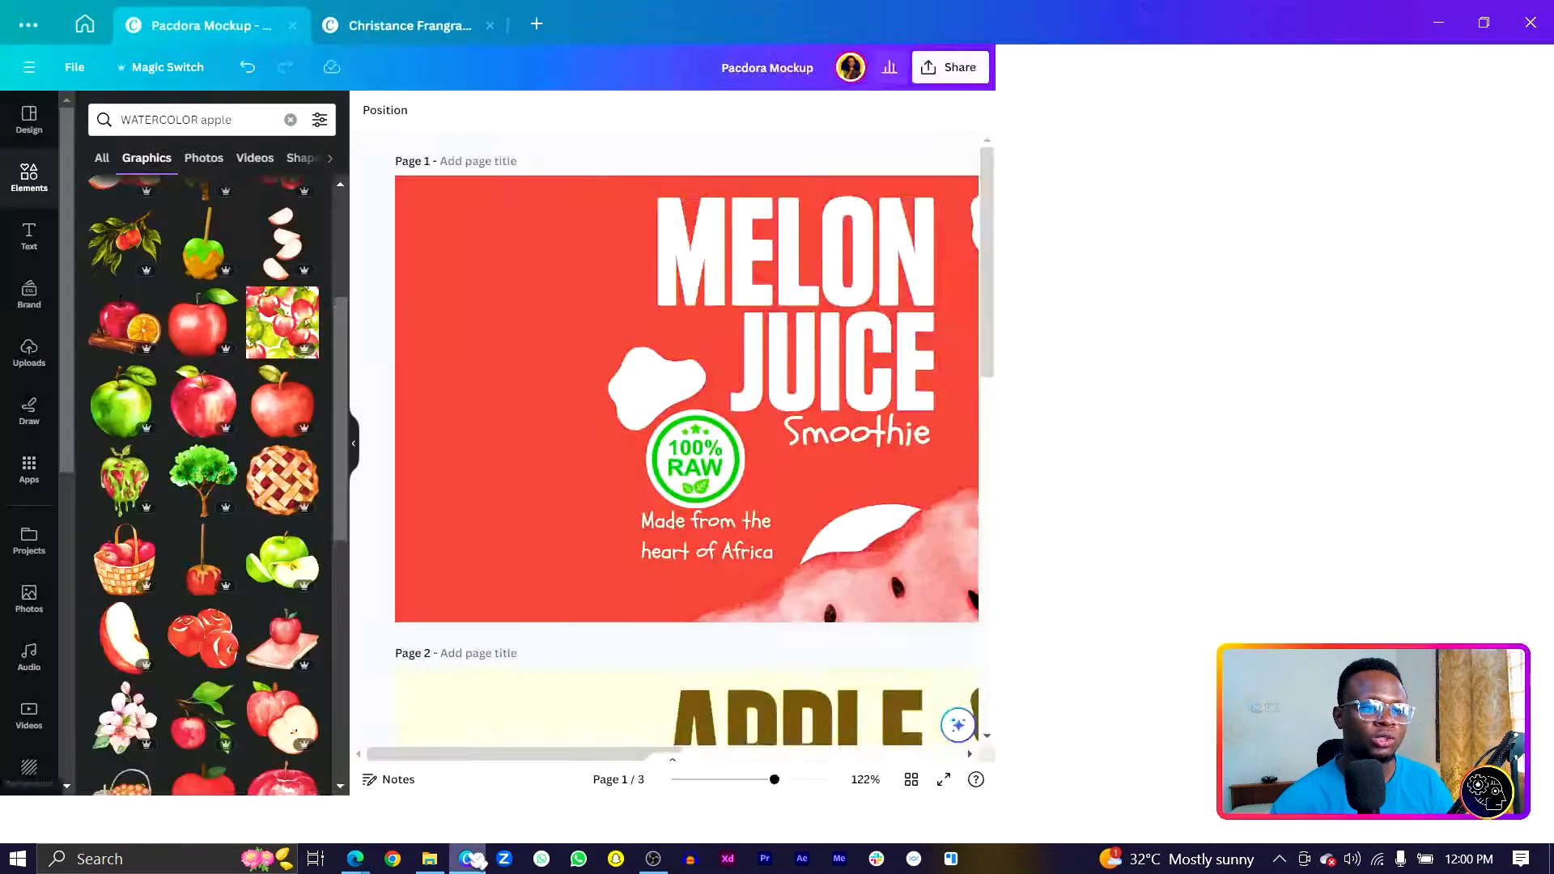
scroll(779, 377, "down", 3)
scroll(779, 377, "up", 2)
scroll(779, 377, "up", 2)
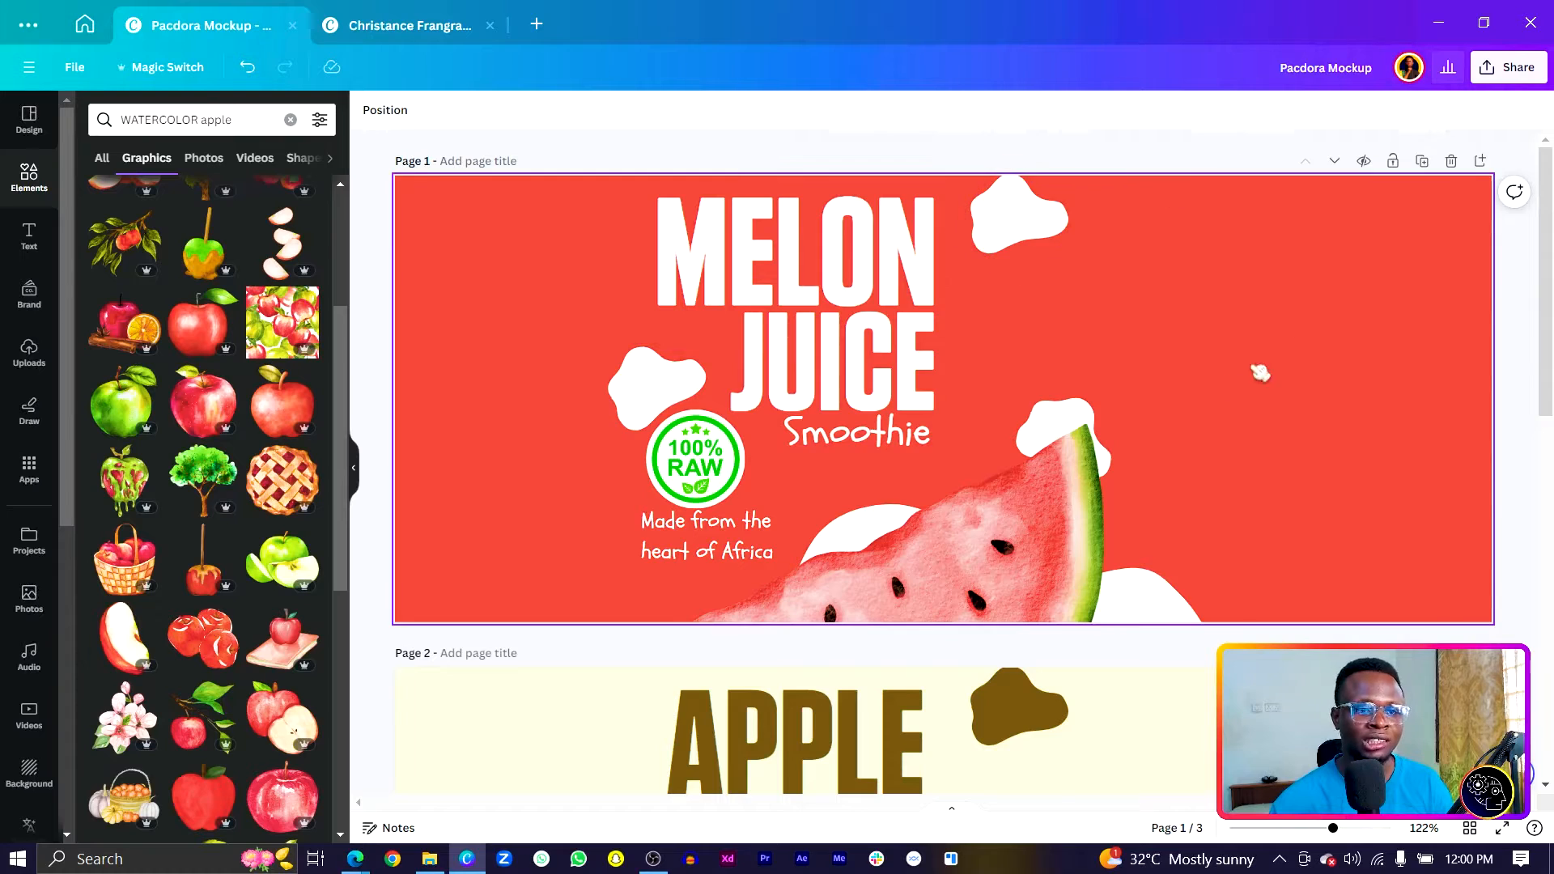
scroll(1301, 337, "down", 5)
scroll(1241, 336, "up", 3)
left_click(1438, 21)
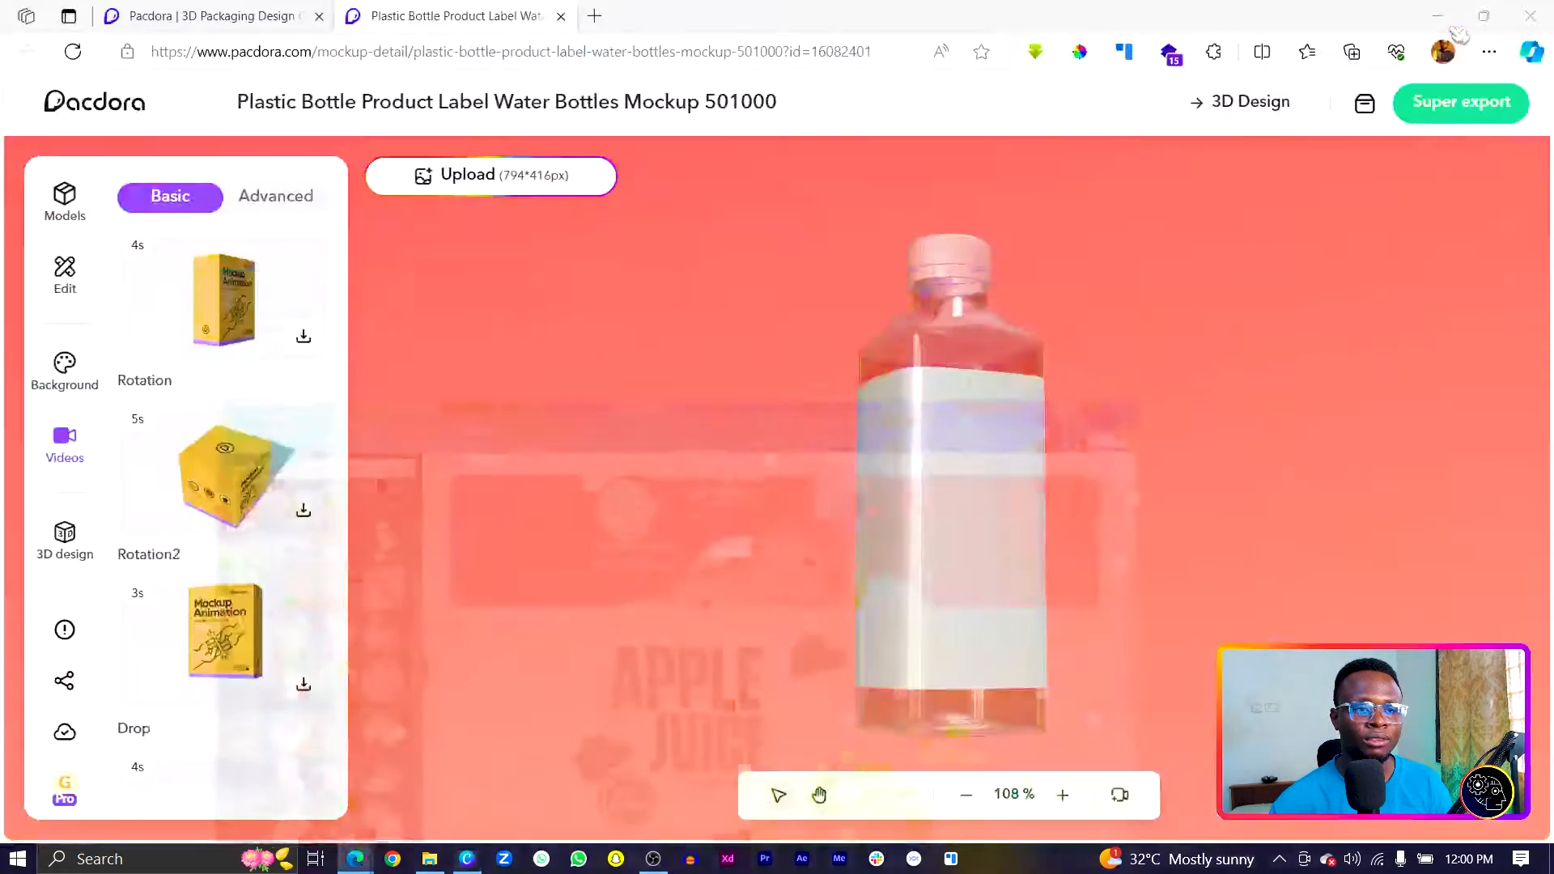
Open the label upload and design editor and place the Melon Juice artwork on the 210 × 110 mm label layout
left_click(489, 184)
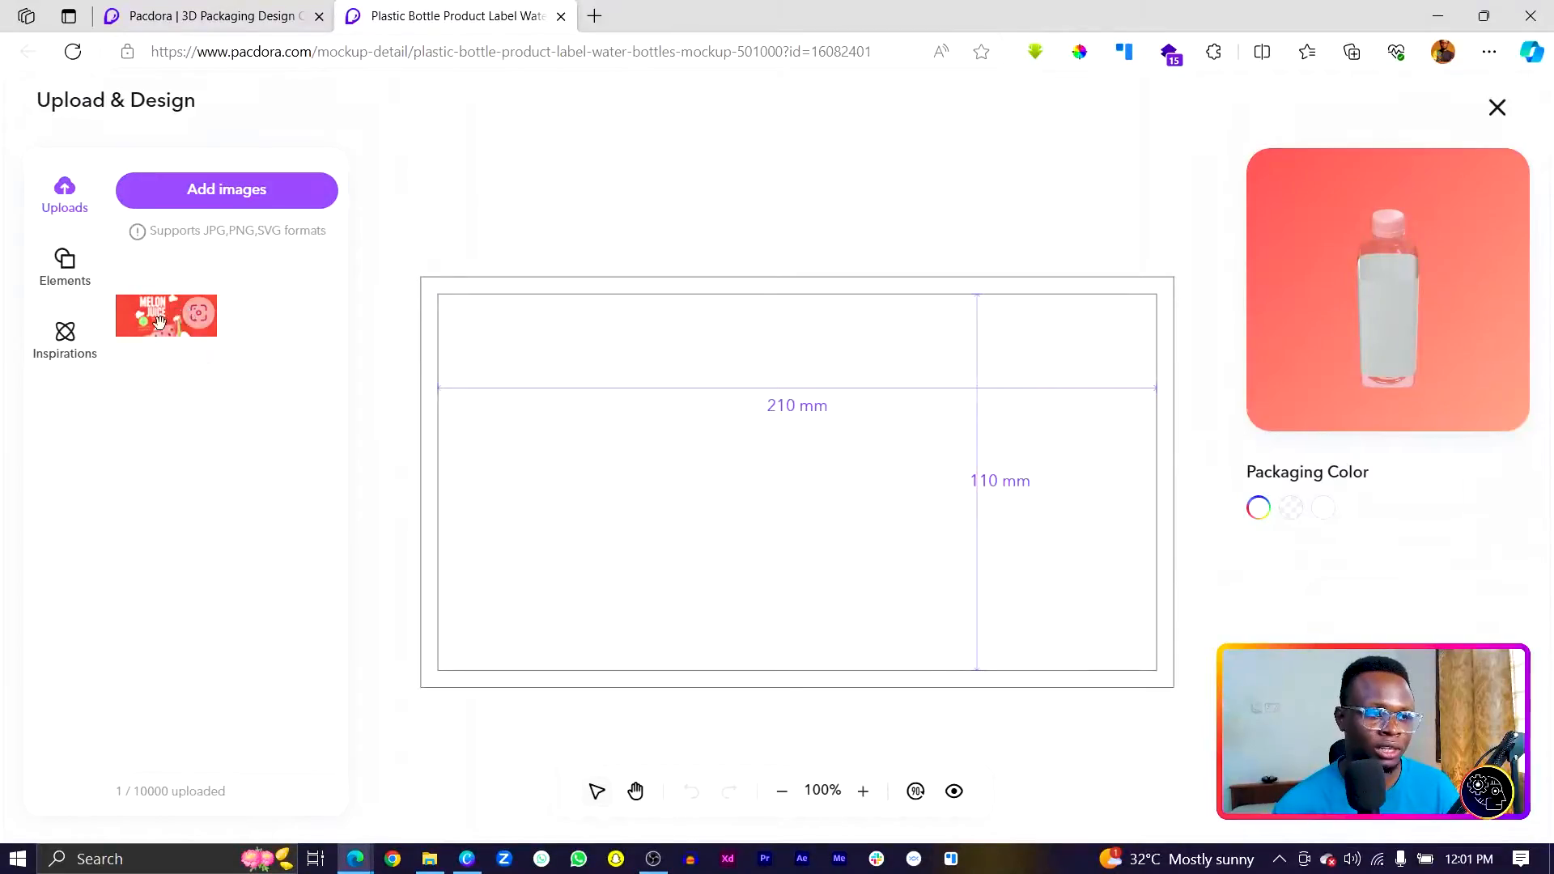
mouse_move(175, 314)
left_click_drag(175, 314, 1028, 560)
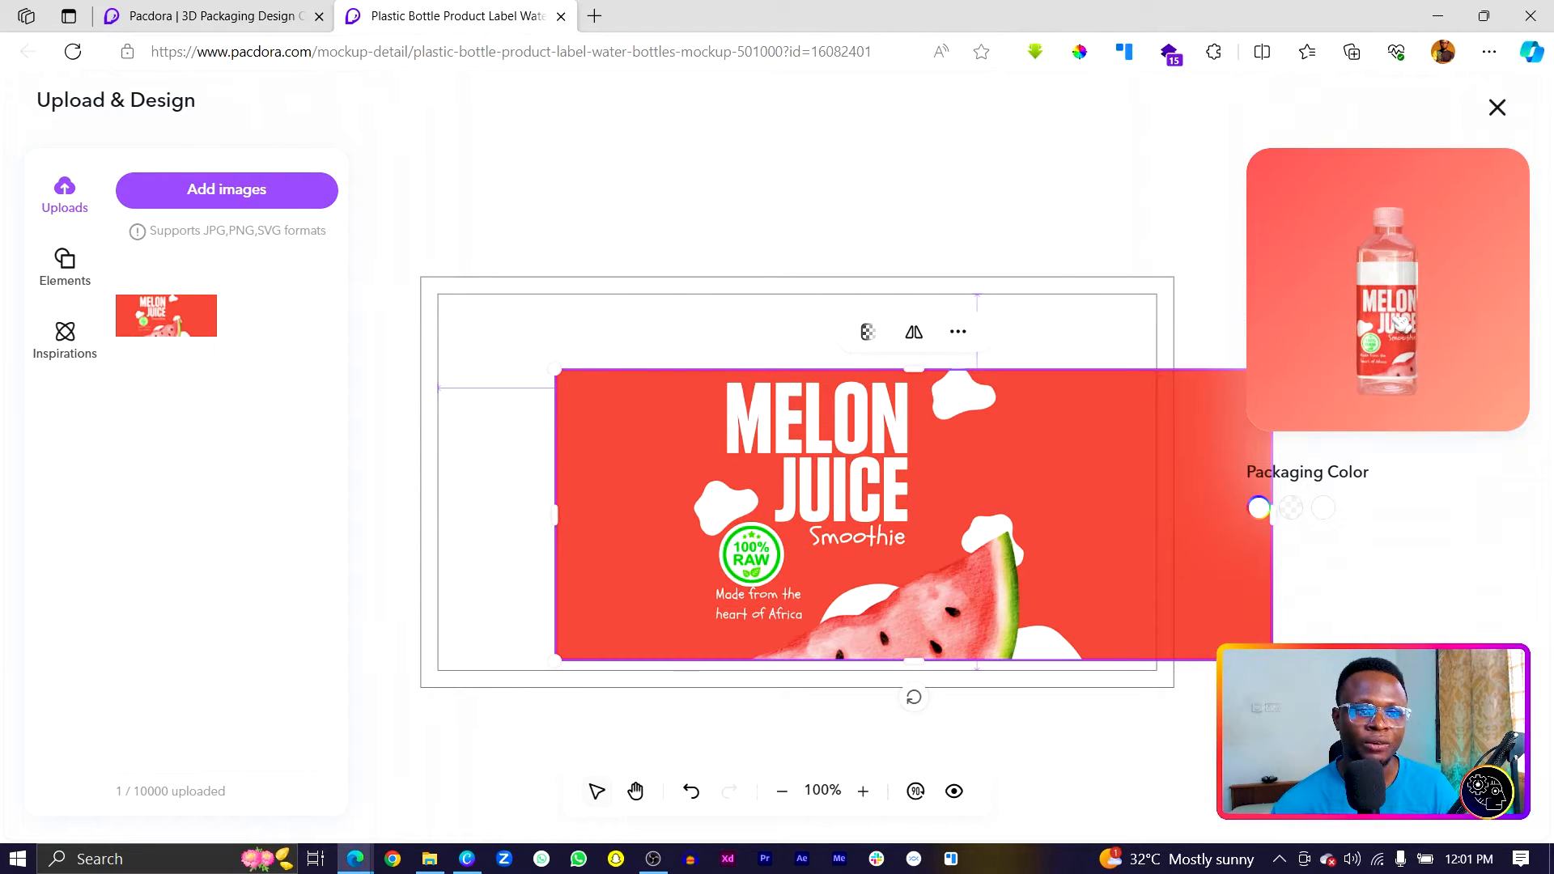
Enlarge the Melon Juice artwork to the label's full height and move it near the label's left edge, past its right edge
left_click_drag(554, 368, 487, 341)
left_click_drag(647, 407, 314, 496)
left_click_drag(630, 575, 953, 433)
left_click_drag(484, 606, 342, 702)
left_click_drag(607, 538, 777, 537)
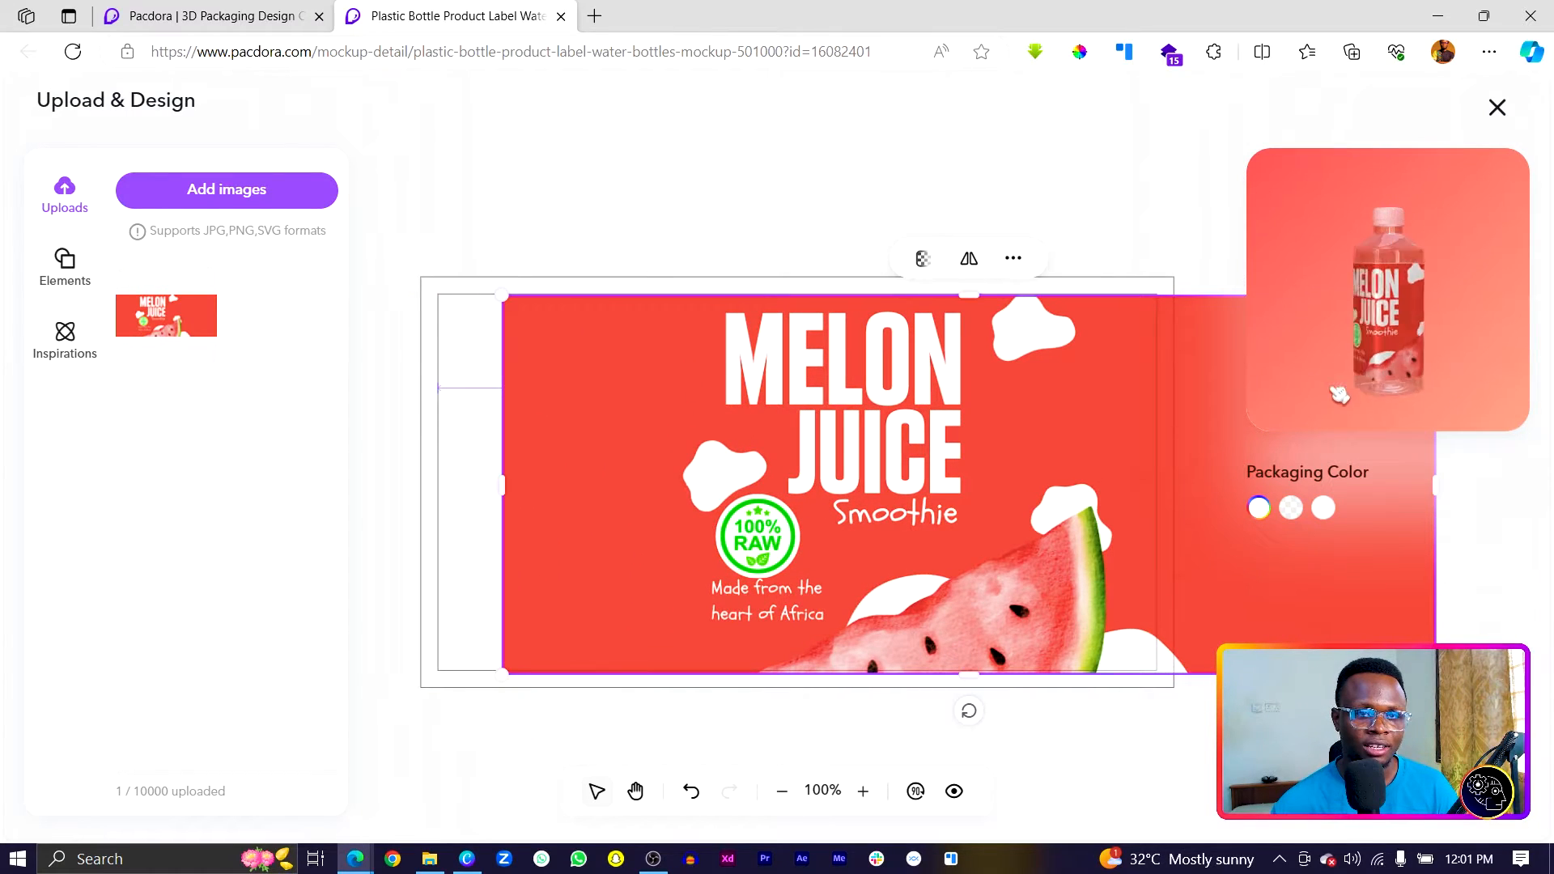
left_click_drag(888, 458, 844, 462)
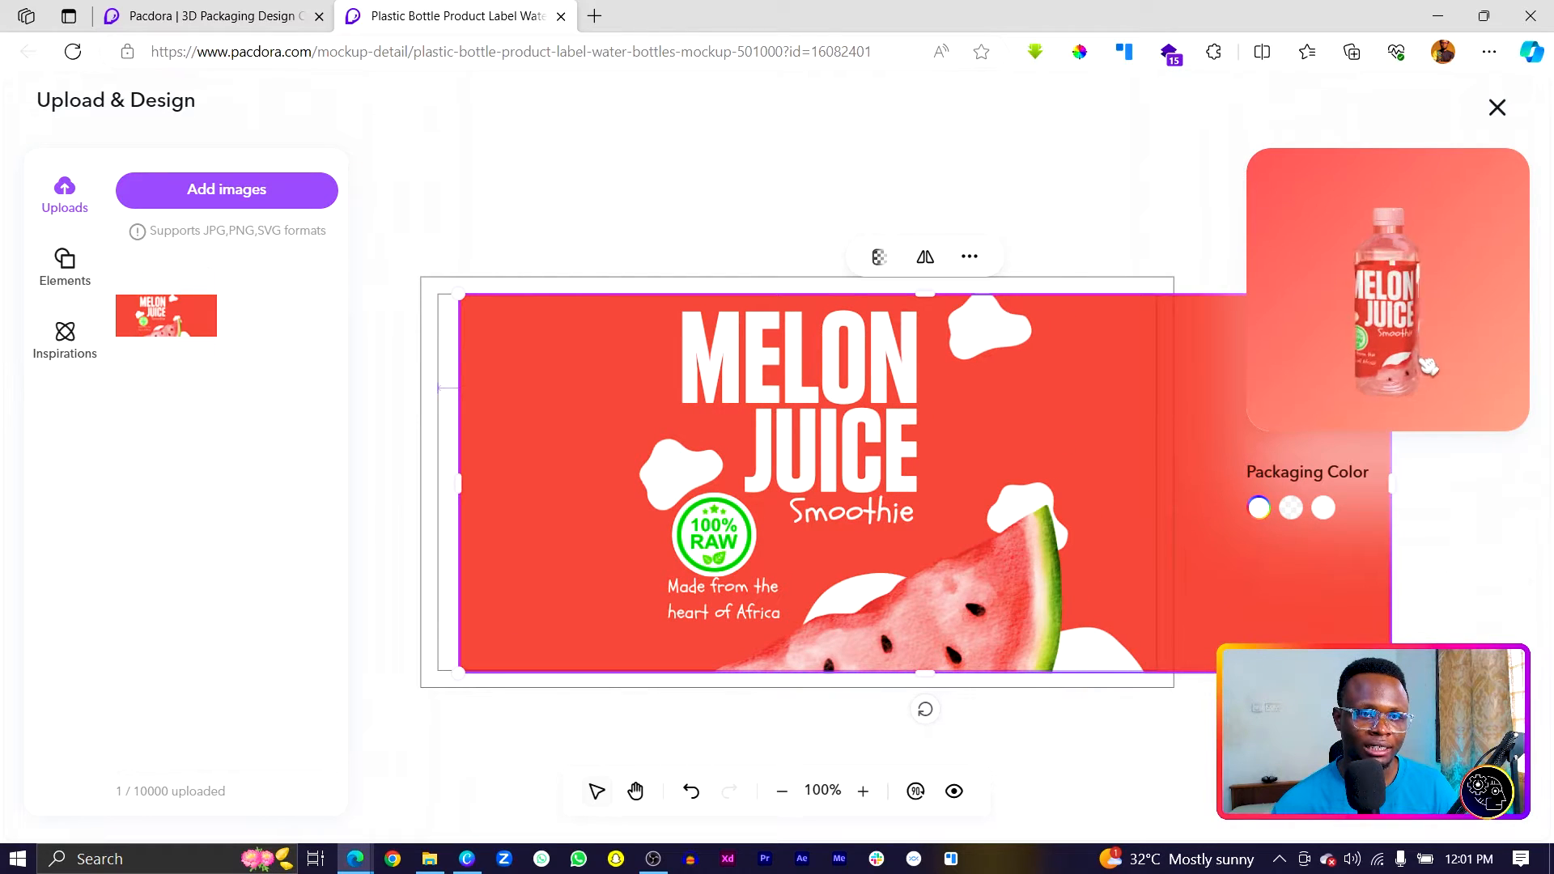
Check the label seam on the bottle preview and fill the label's face with red #f04536 behind the artwork
left_click_drag(1433, 364, 1429, 361)
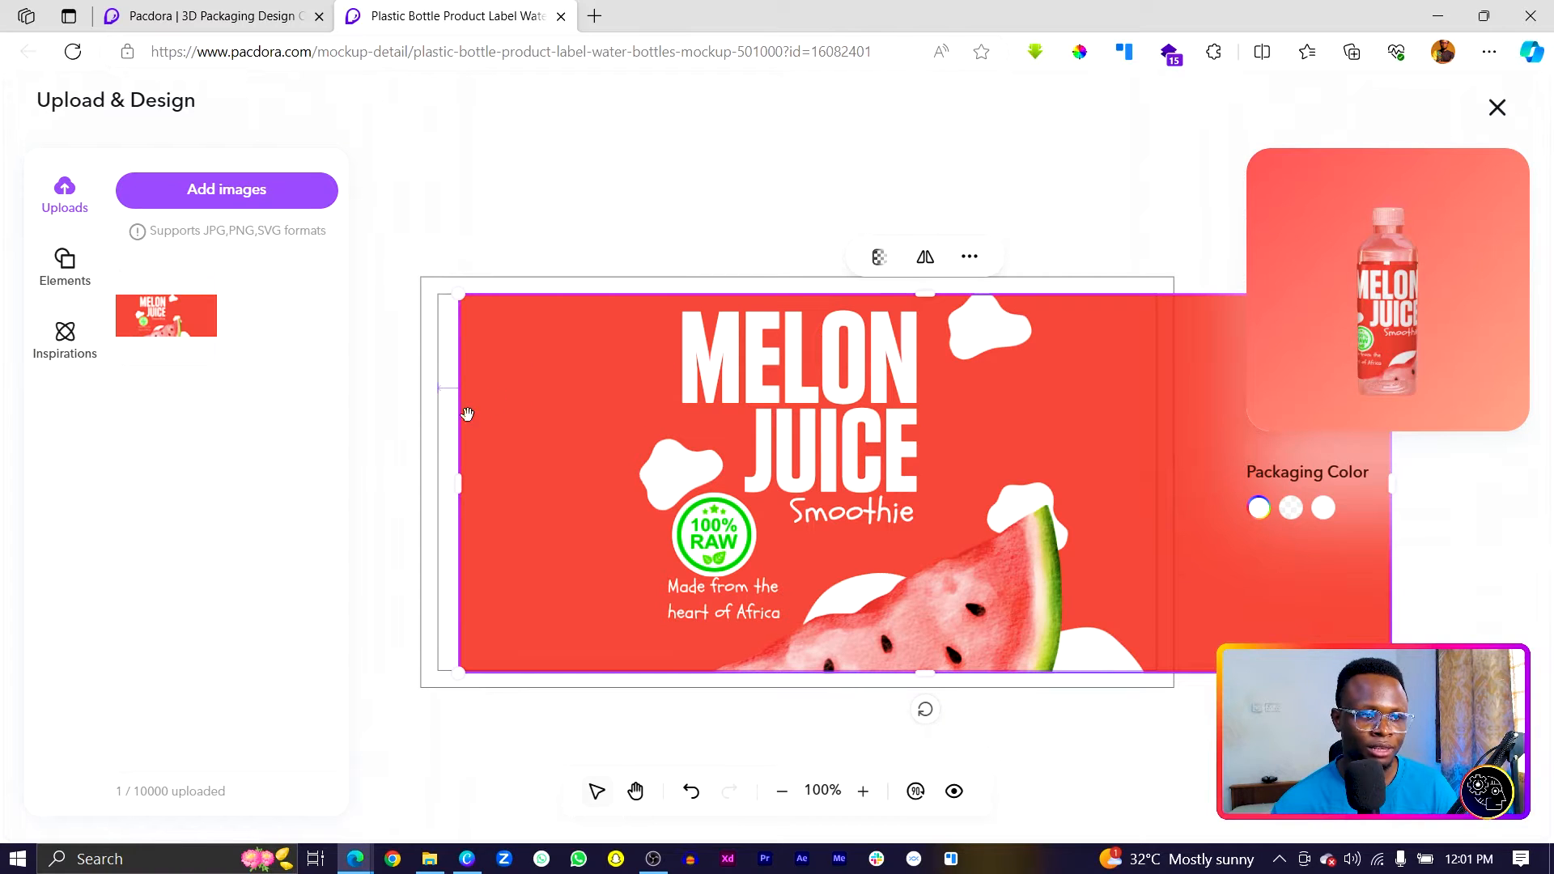
left_click_drag(1378, 414, 1396, 352)
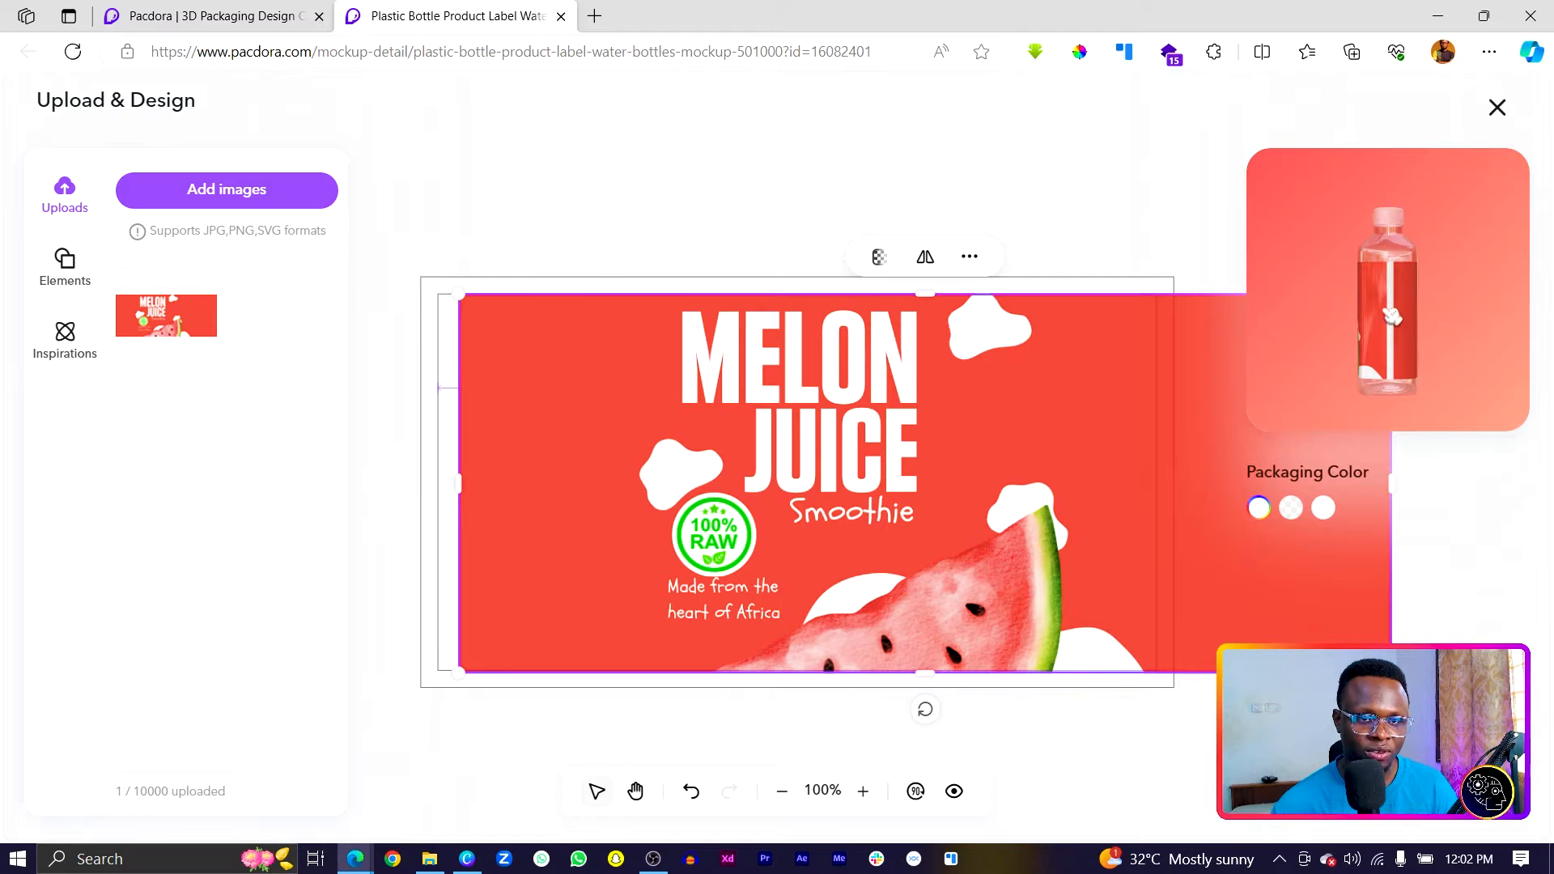
left_click(457, 413)
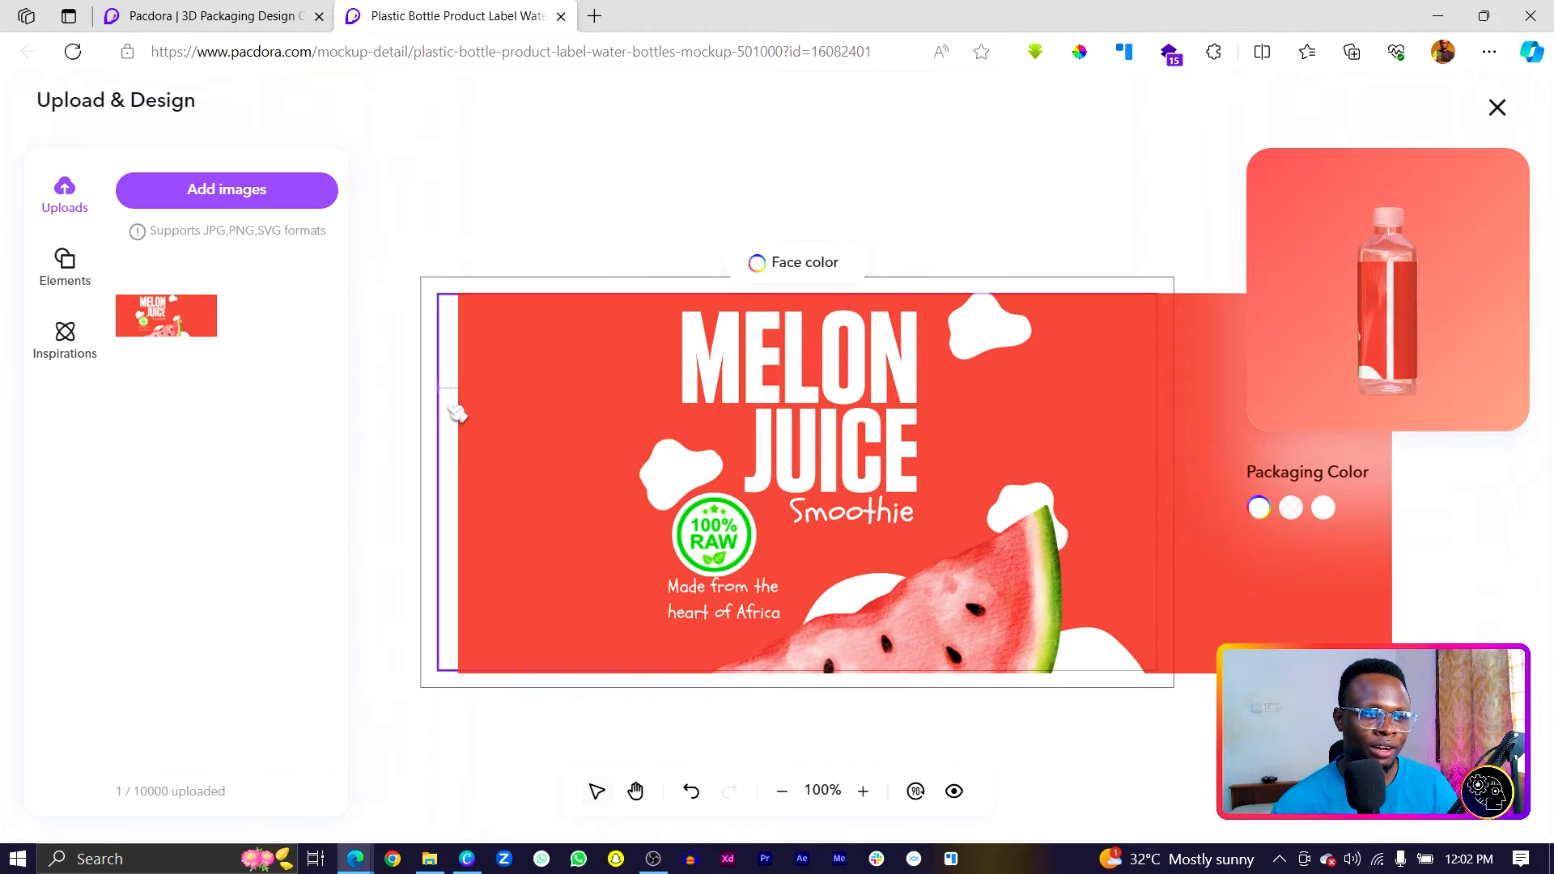
left_click(761, 265)
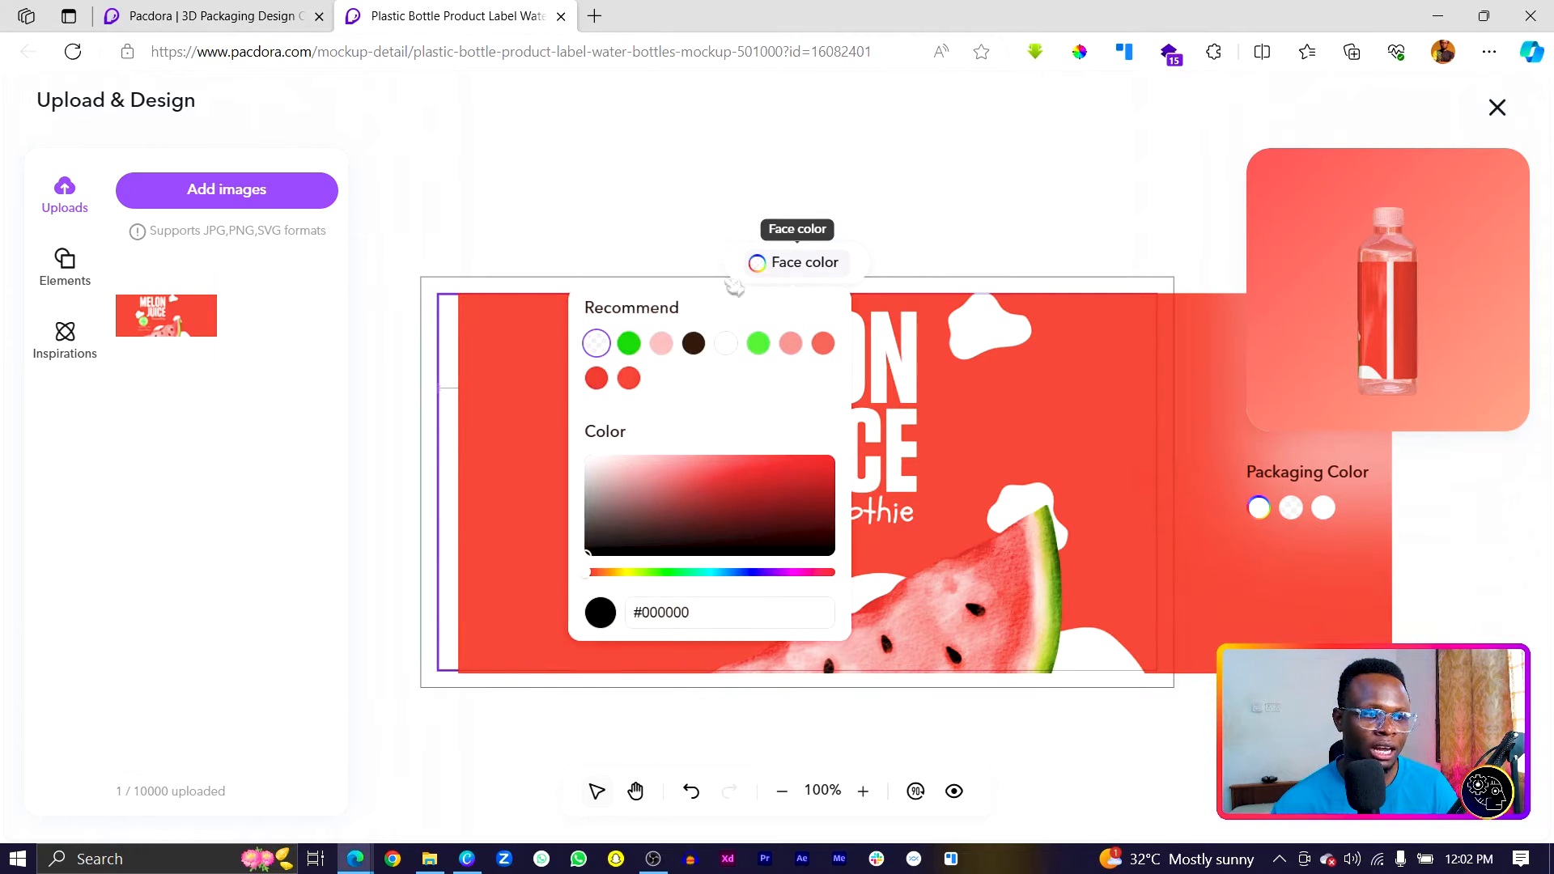
left_click(629, 378)
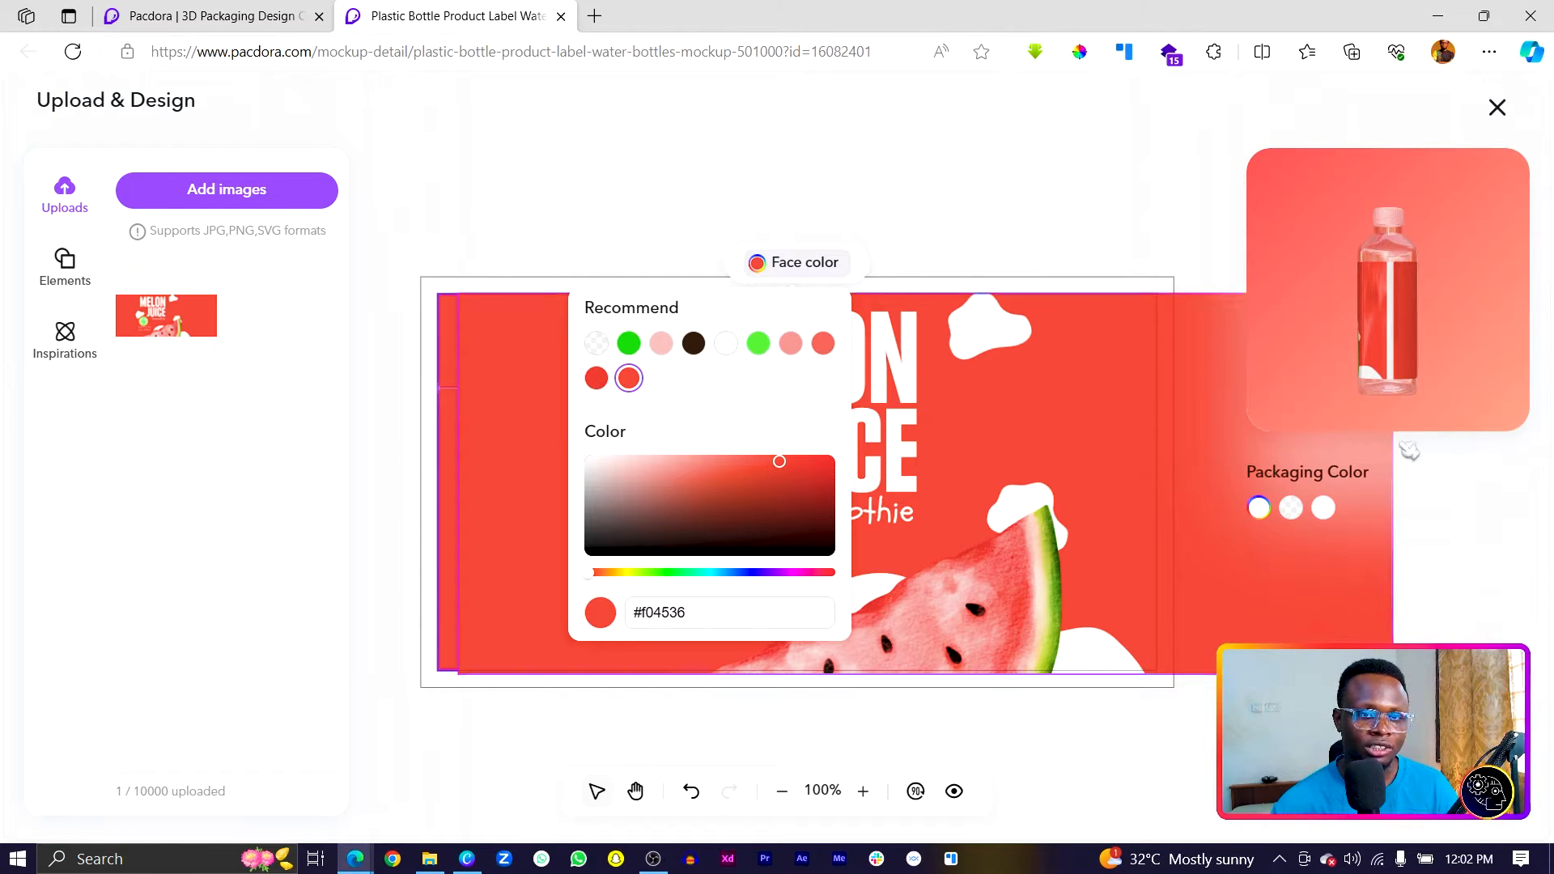
Turn the bottle preview to inspect the label's seam and its Melon Juice front
left_click(530, 382)
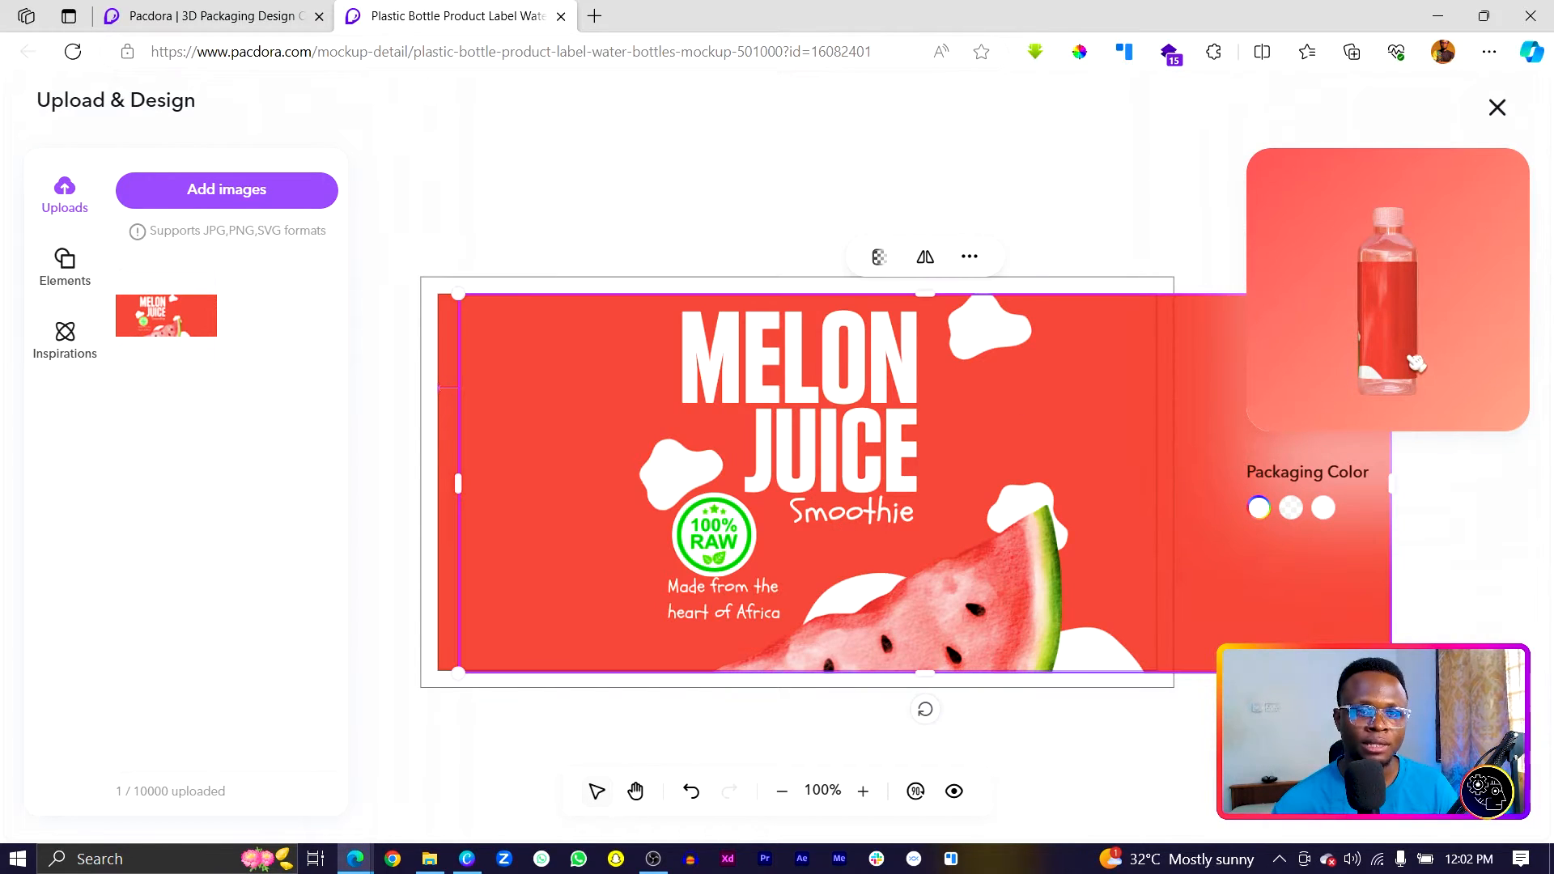
left_click_drag(1416, 363, 1250, 362)
left_click_drag(1389, 370, 1412, 370)
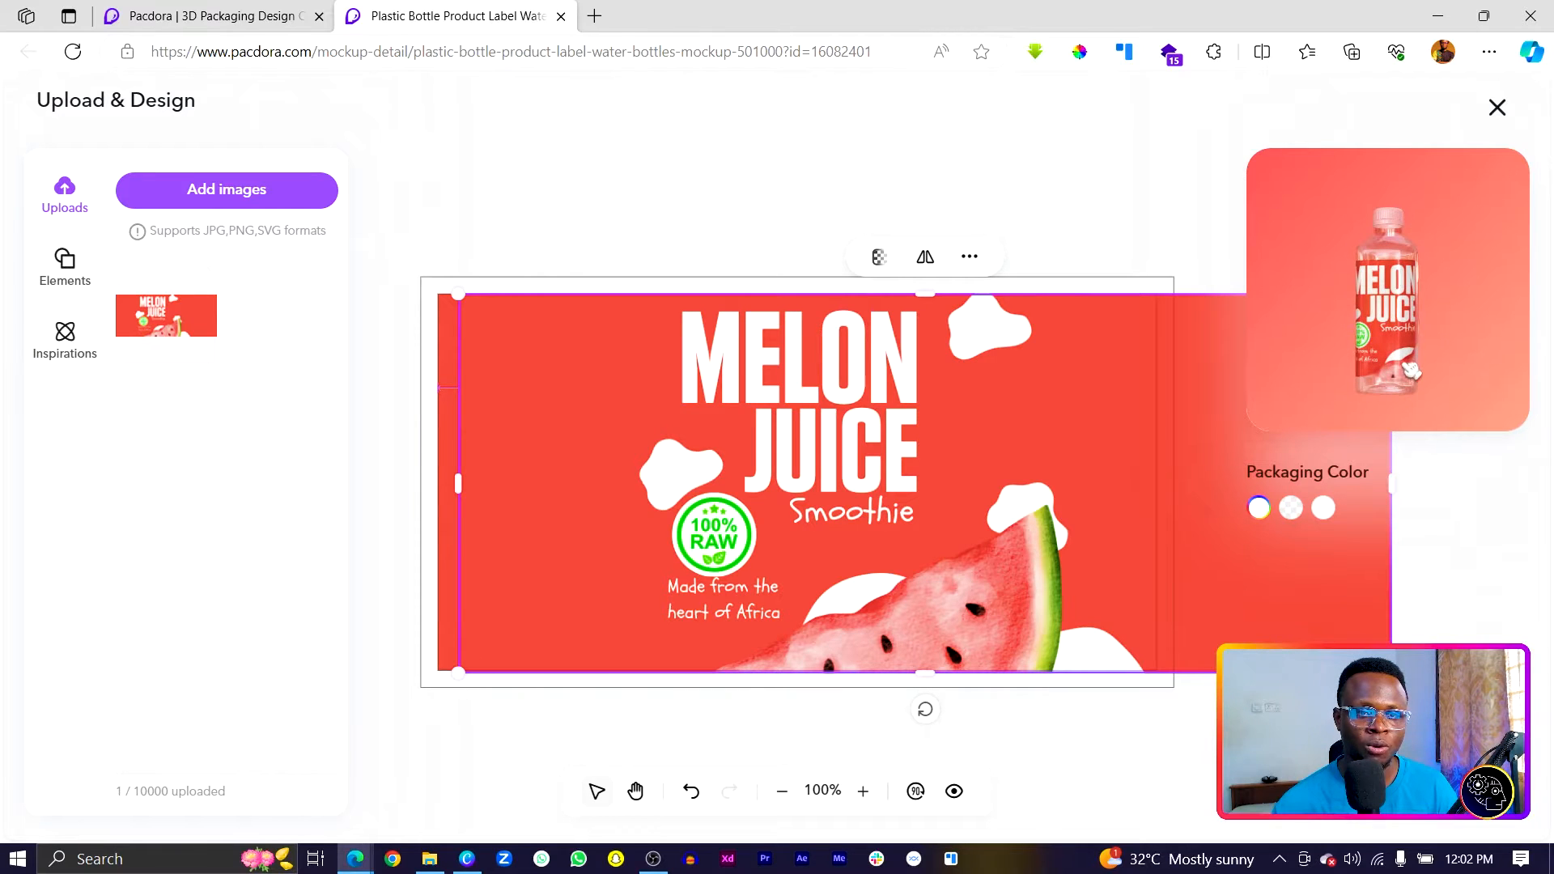
Shift the Melon Juice artwork slightly closer to the label's left edge and turn the bottle preview to check its placement
left_click_drag(1020, 486, 1007, 484)
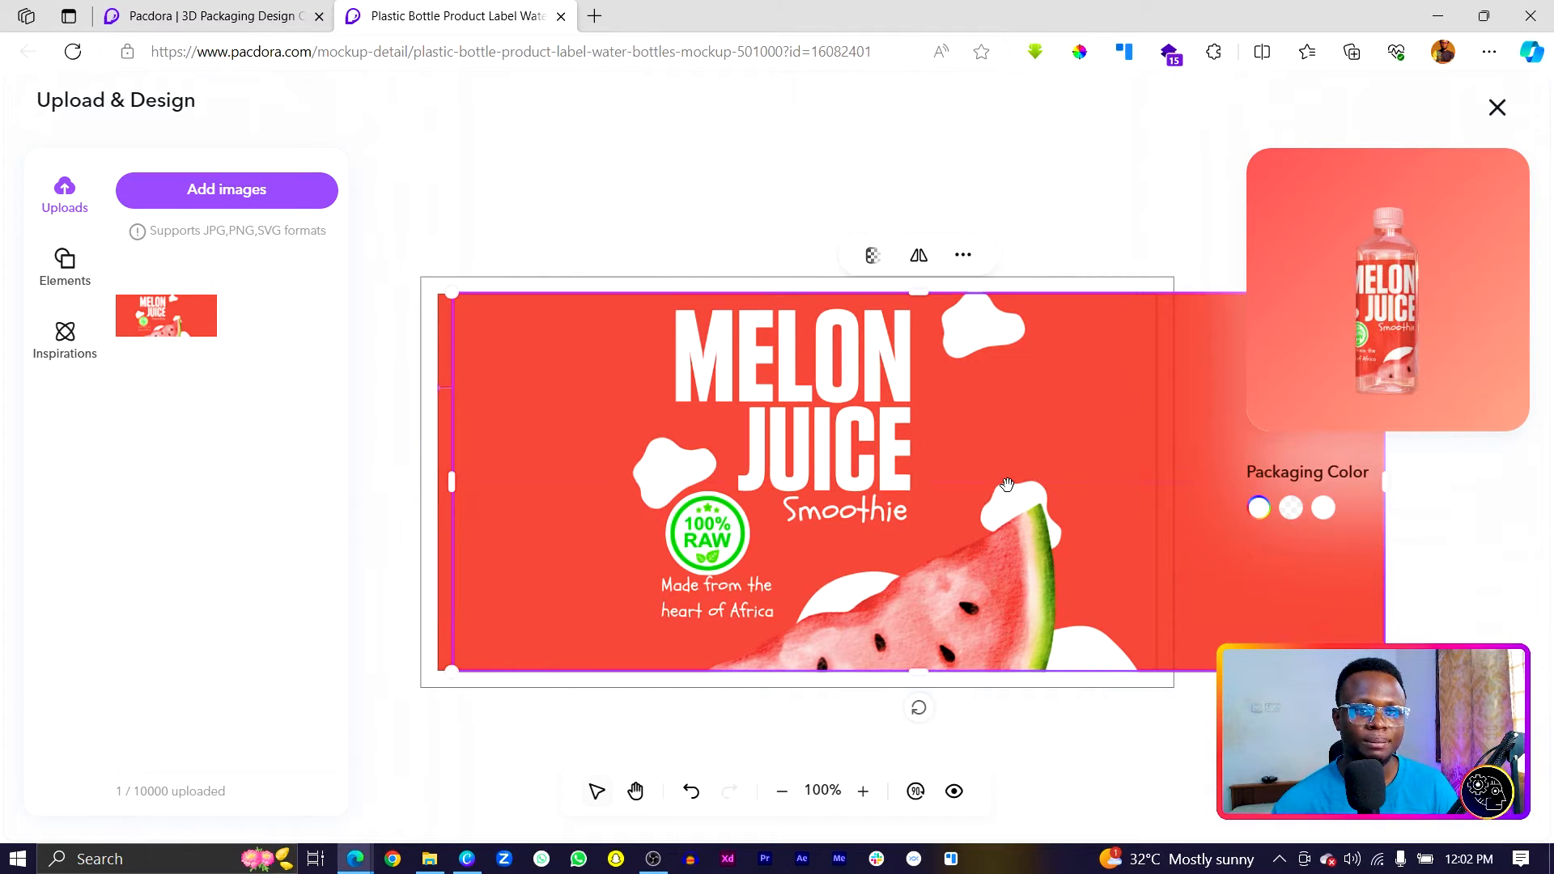
left_click_drag(1421, 376, 1389, 425)
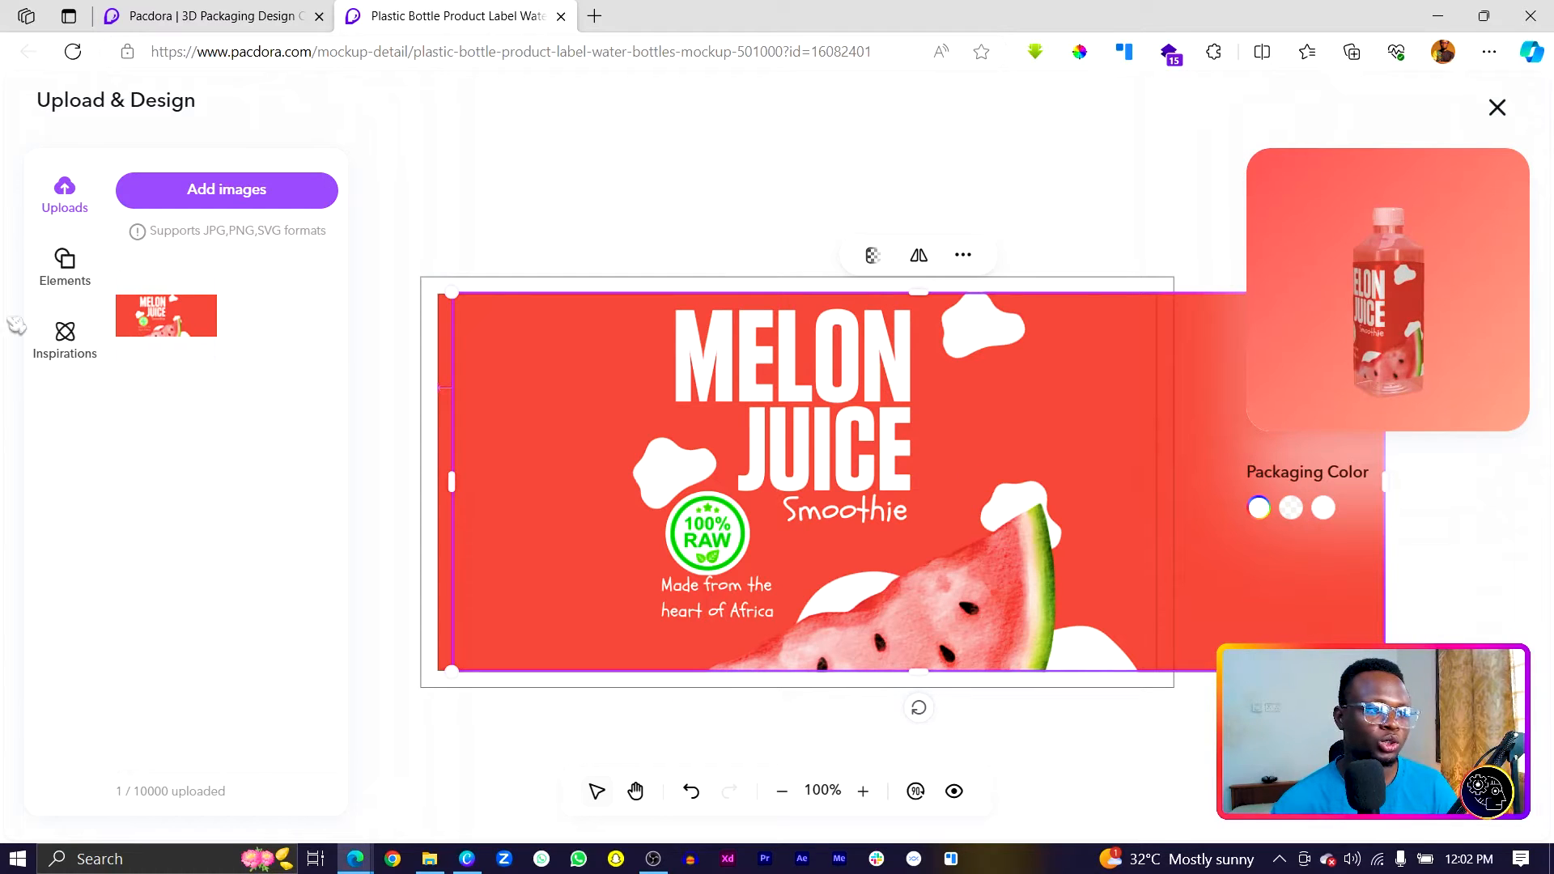
left_click(88, 279)
scroll(215, 526, "down", 3)
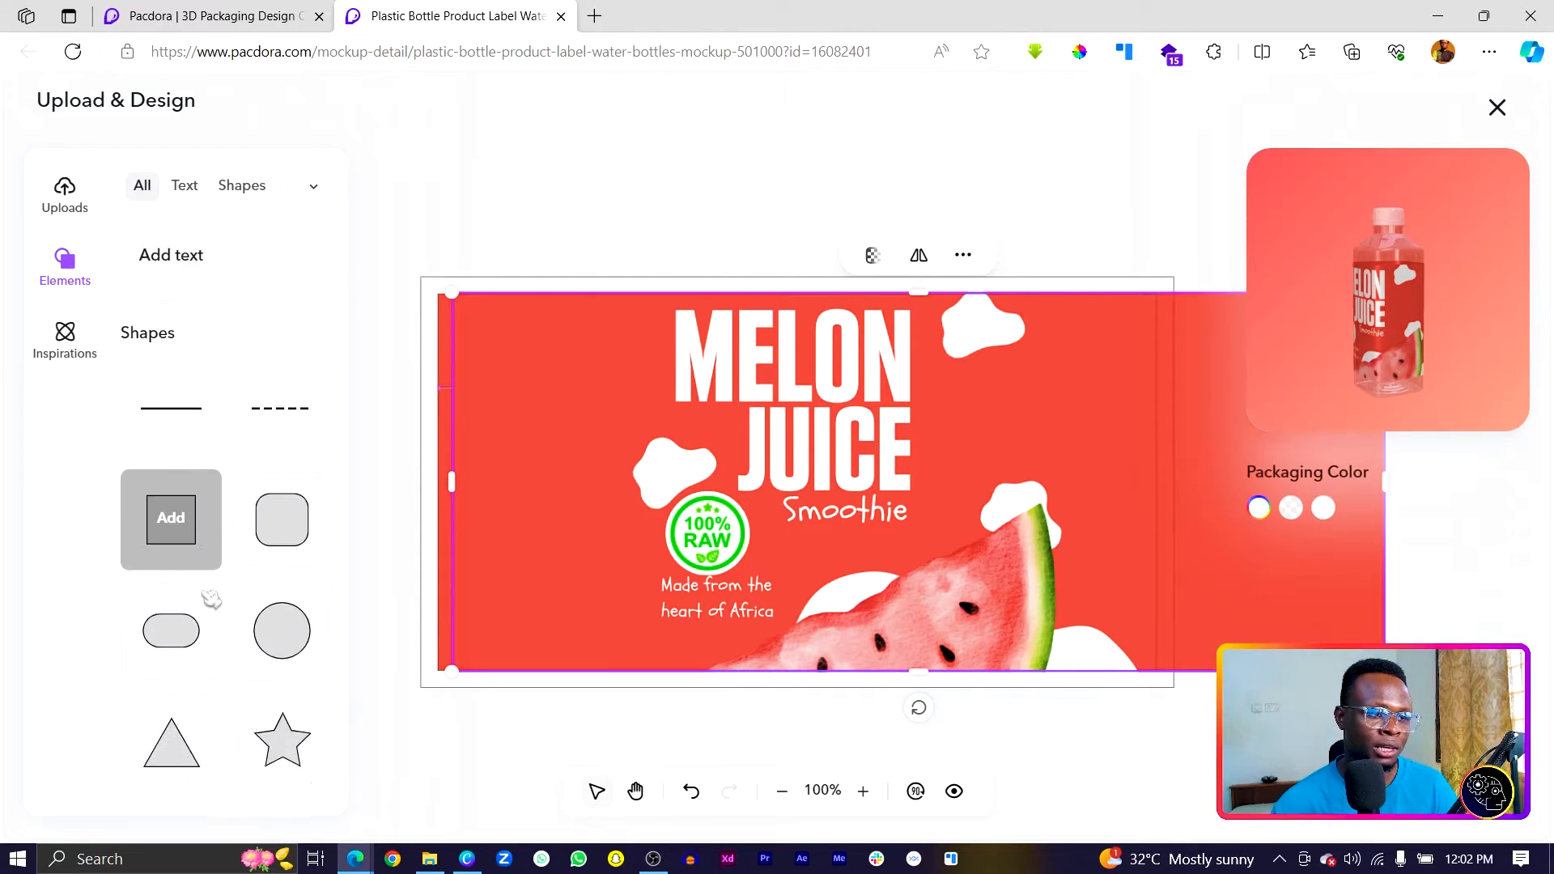
left_click(288, 443)
left_click_drag(804, 479, 579, 438)
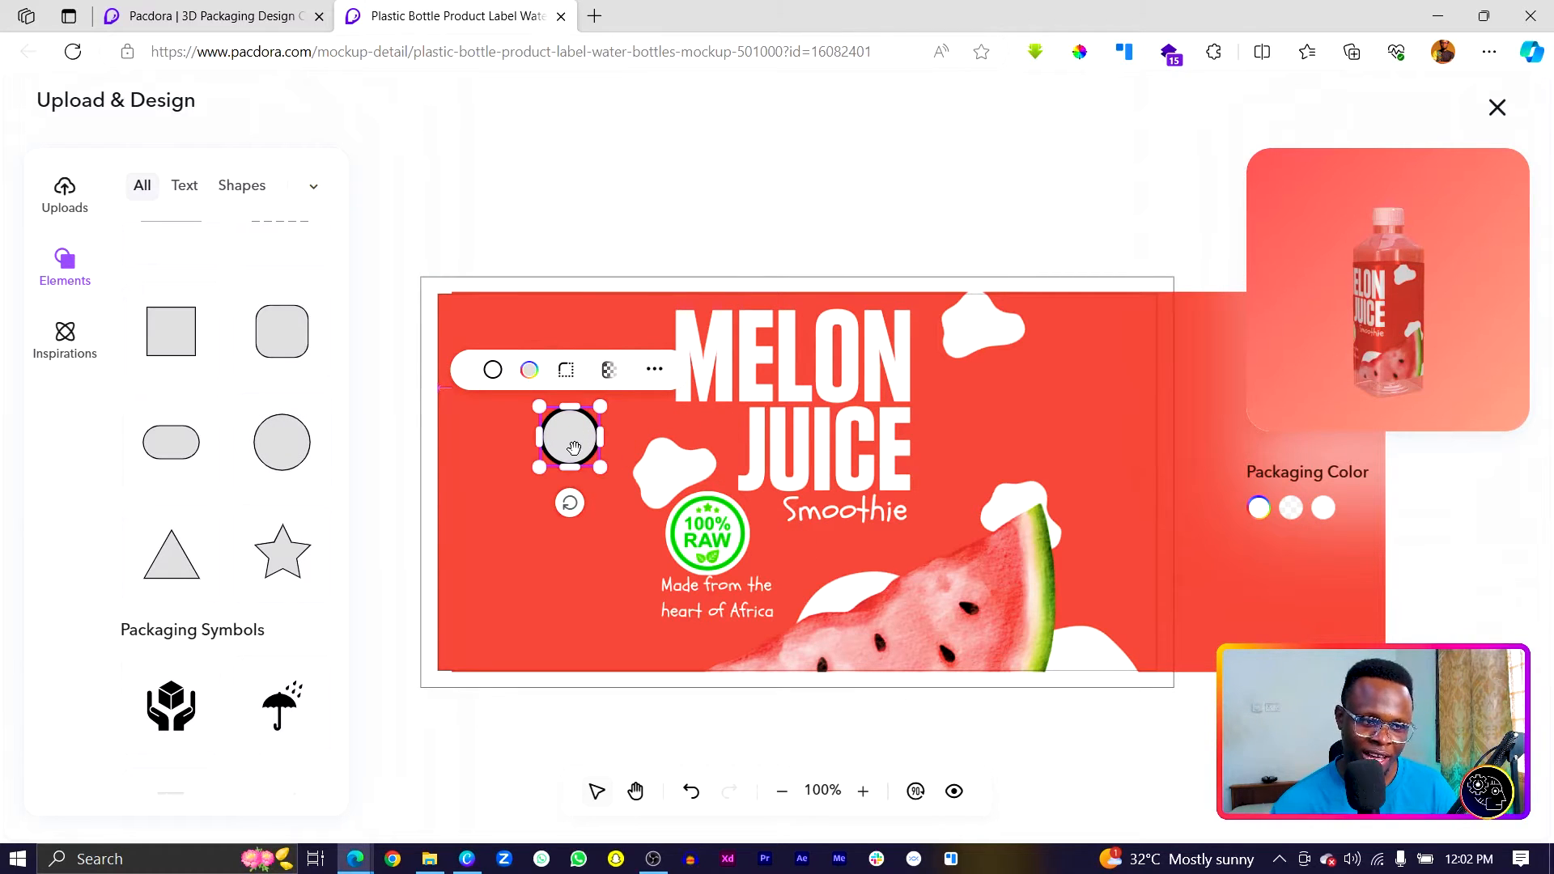
key("Delete")
Add the three-arrow recycling packaging symbol and place it small in the label's lower-left corner
scroll(181, 486, "down", 5)
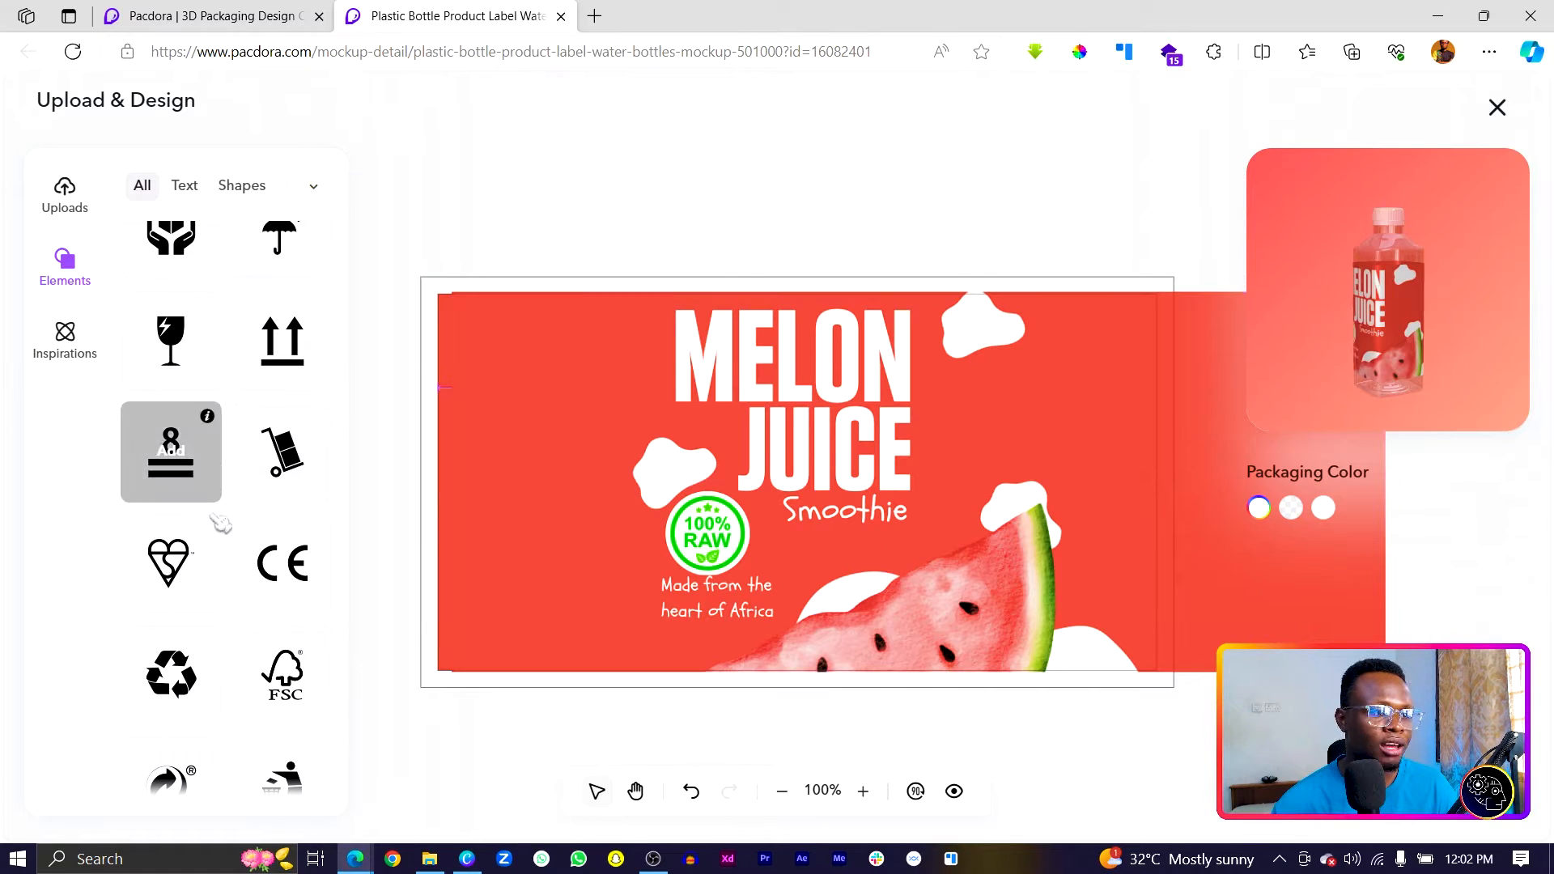
scroll(223, 570, "up", 3)
scroll(251, 502, "down", 4)
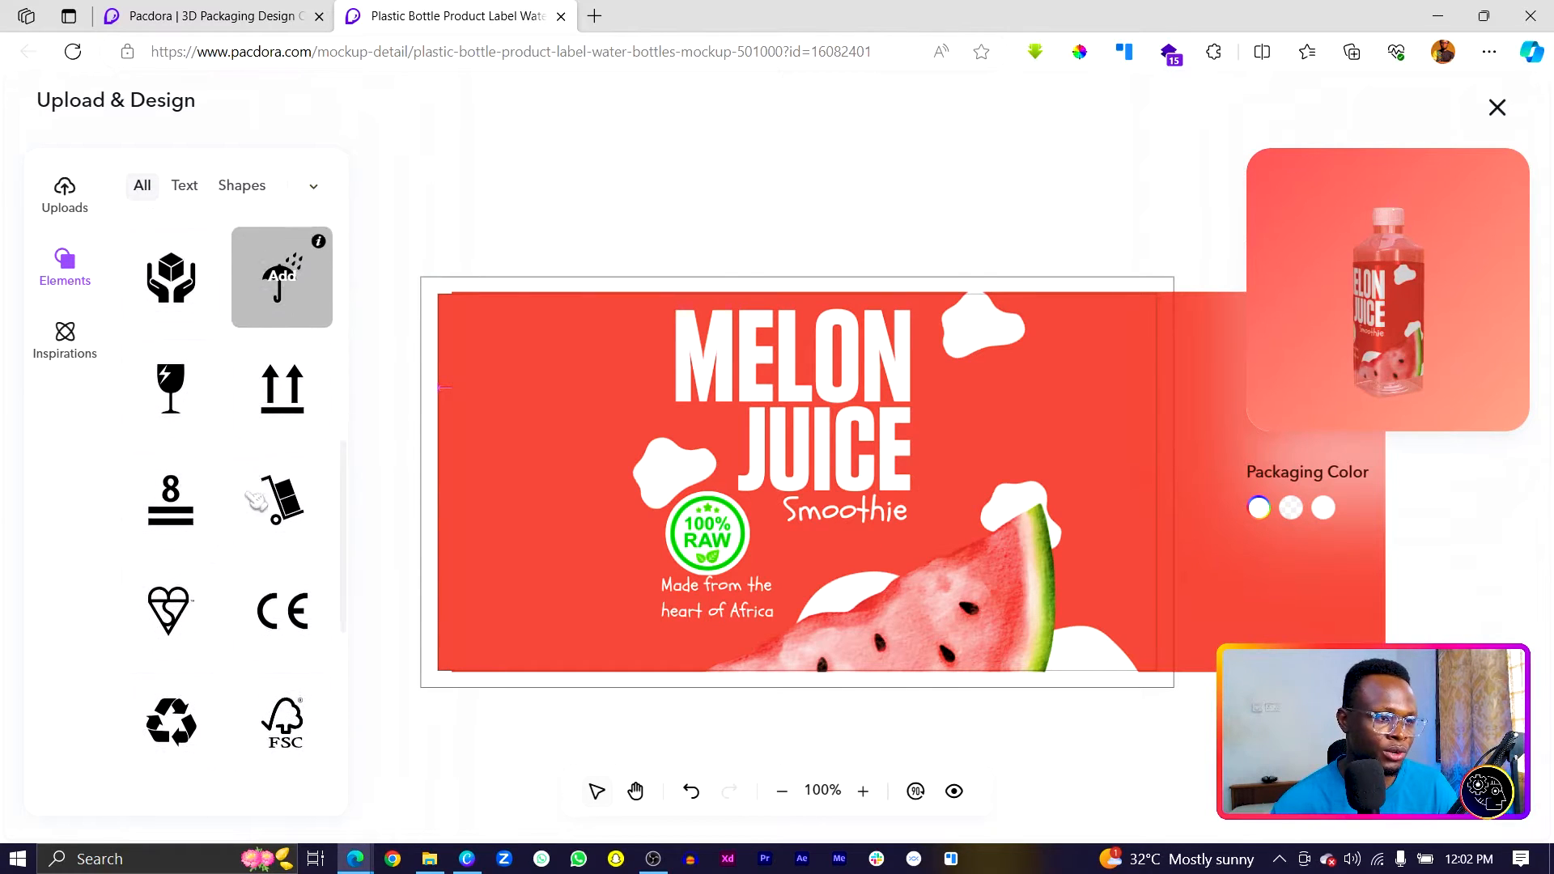
scroll(243, 516, "down", 2)
left_click(170, 434)
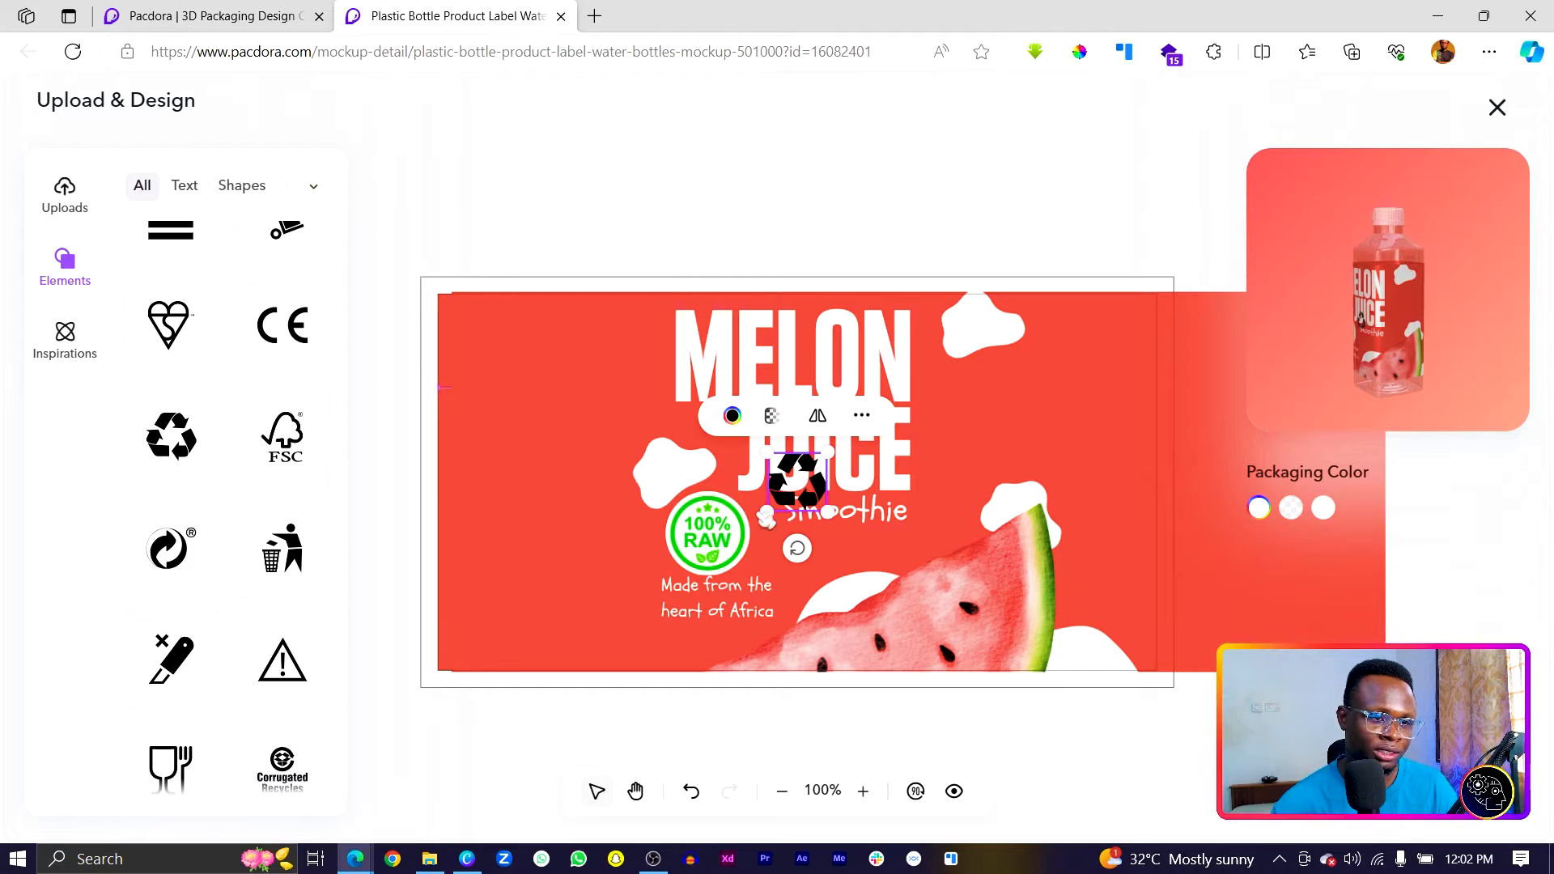
left_click_drag(798, 479, 480, 631)
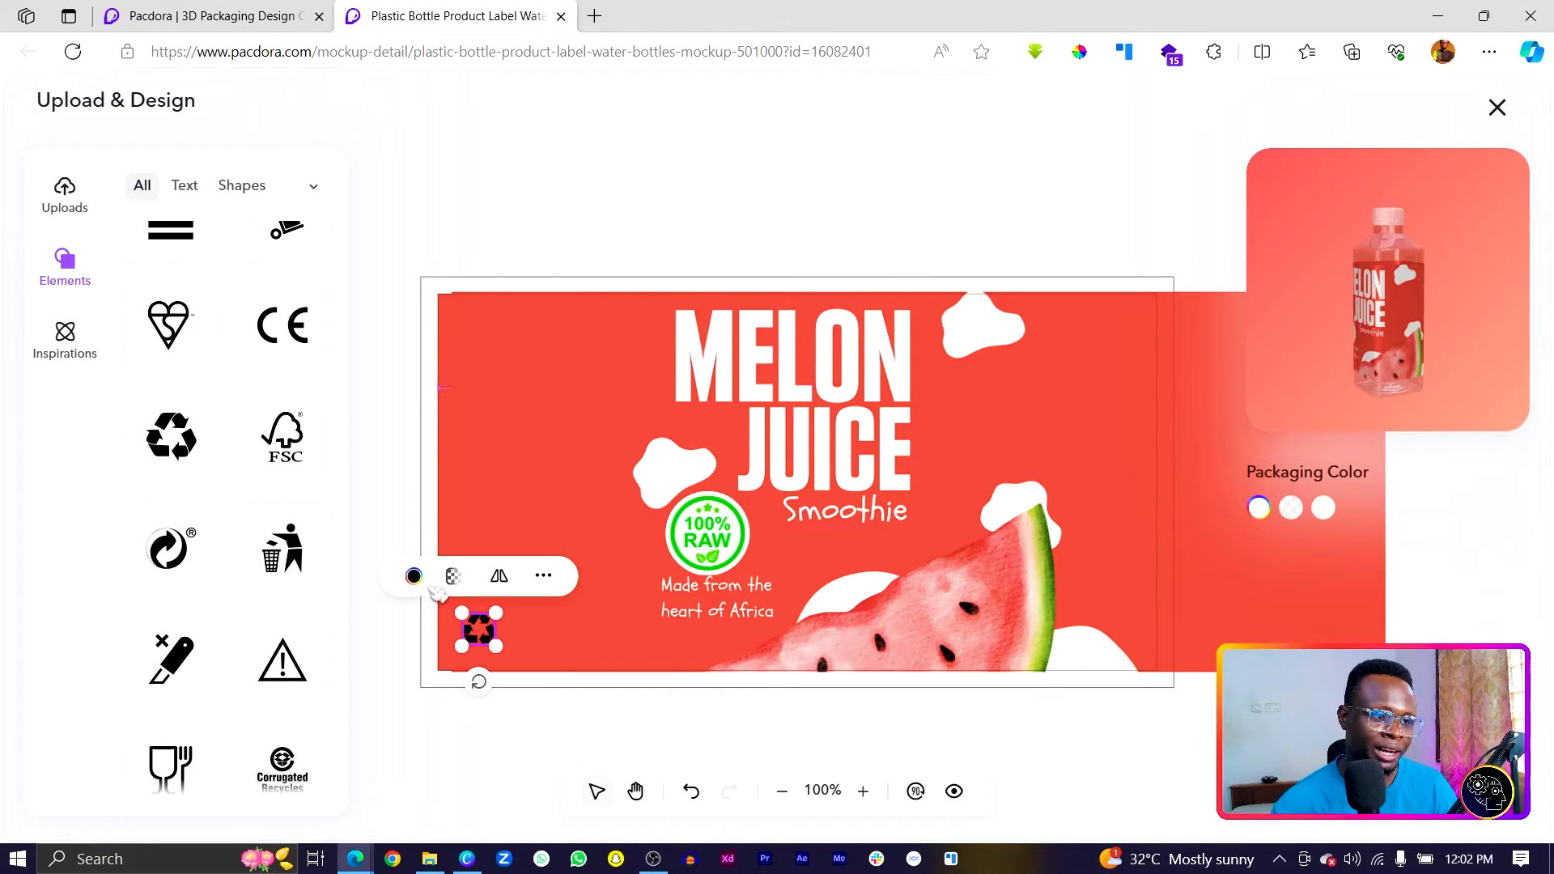
Recolor the recycling symbol white and turn the bottle preview to check it on the label's back
left_click(414, 577)
left_click_drag(231, 408, 189, 360)
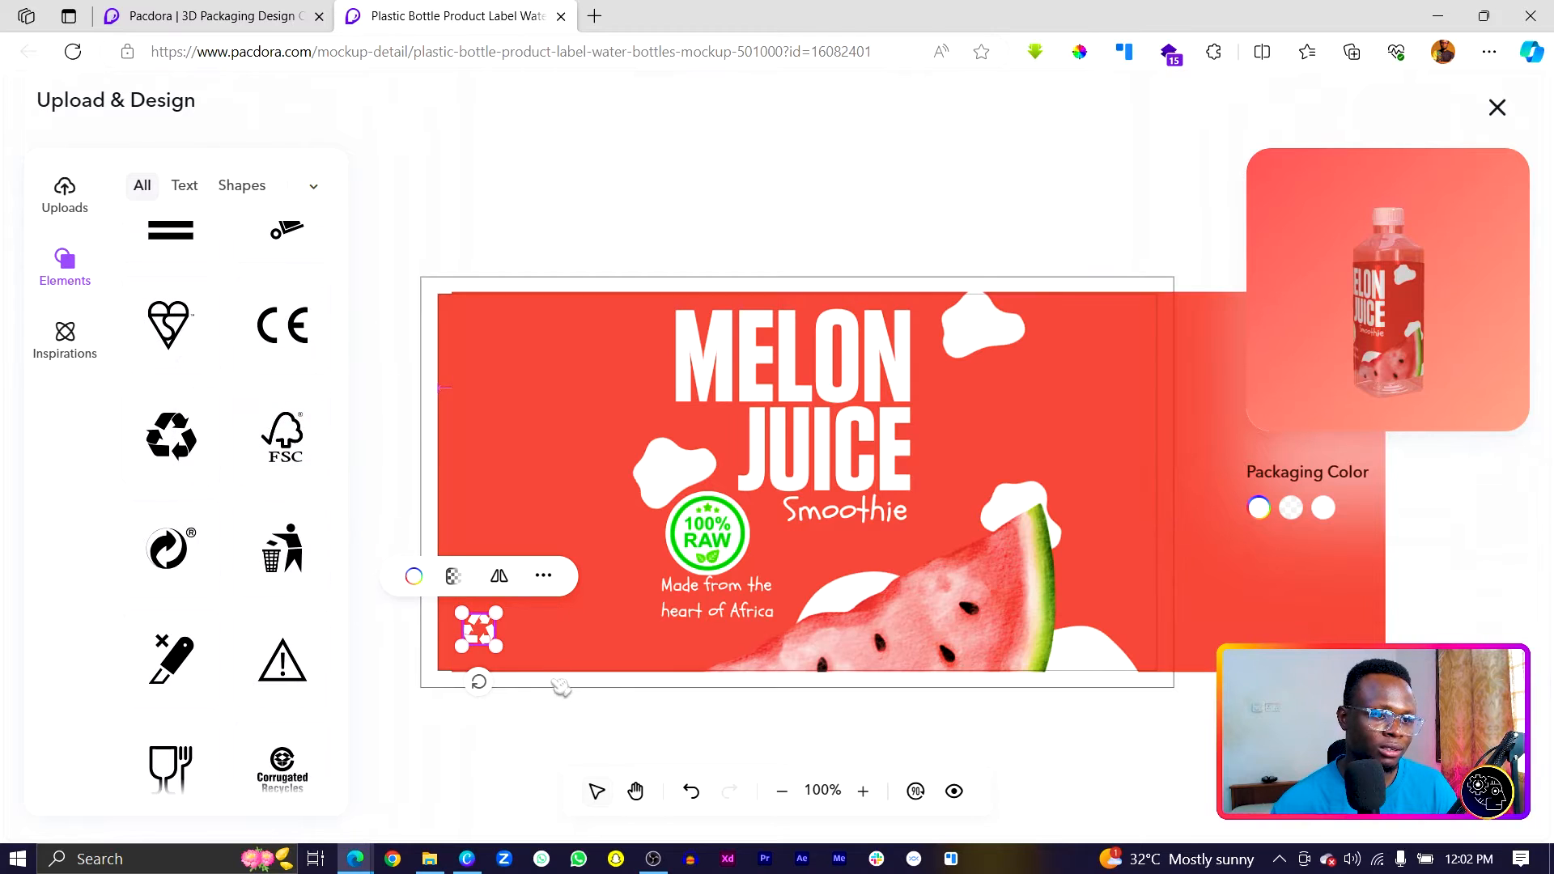
left_click_drag(1403, 361, 1419, 369)
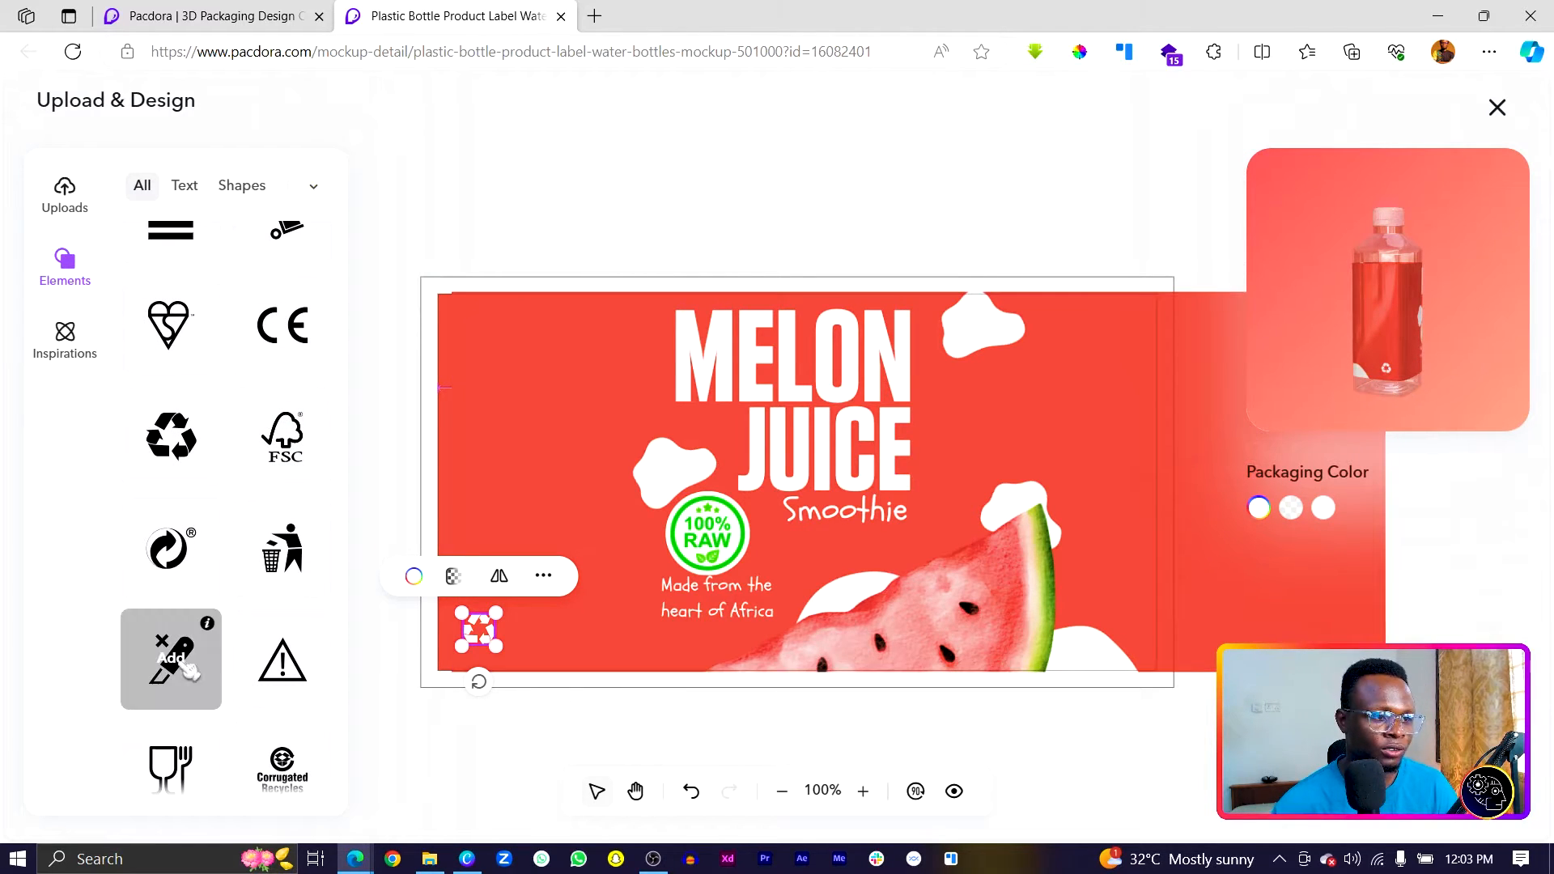
Add the litter-bin packaging symbol, placed small just right of the recycling symbol, and color it white
left_click(304, 553)
left_click_drag(782, 481, 542, 607)
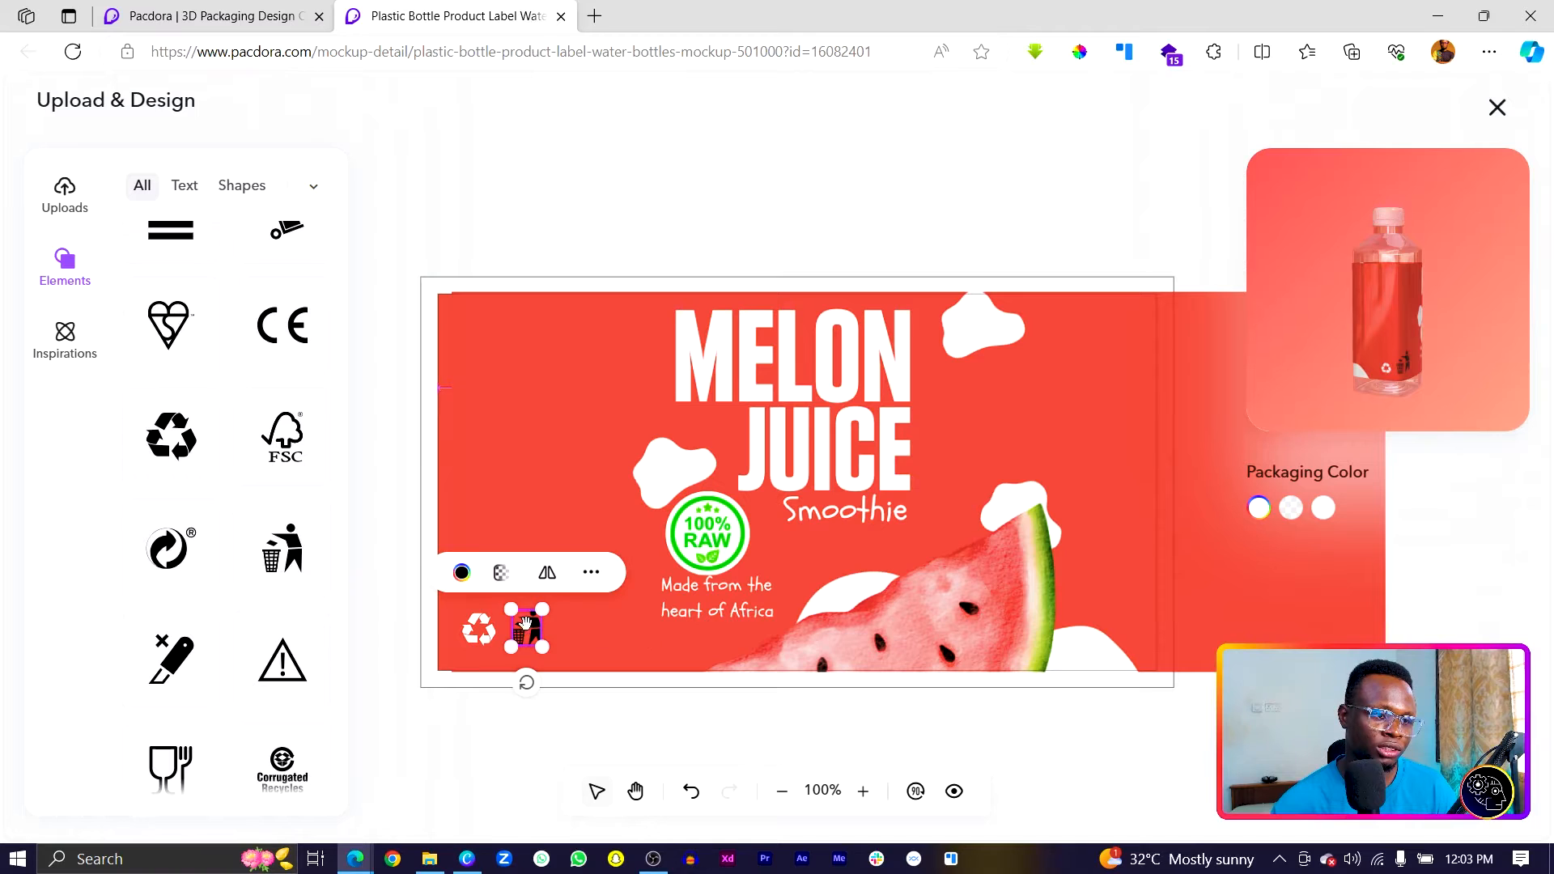
left_click(463, 576)
left_click_drag(275, 422, 217, 356)
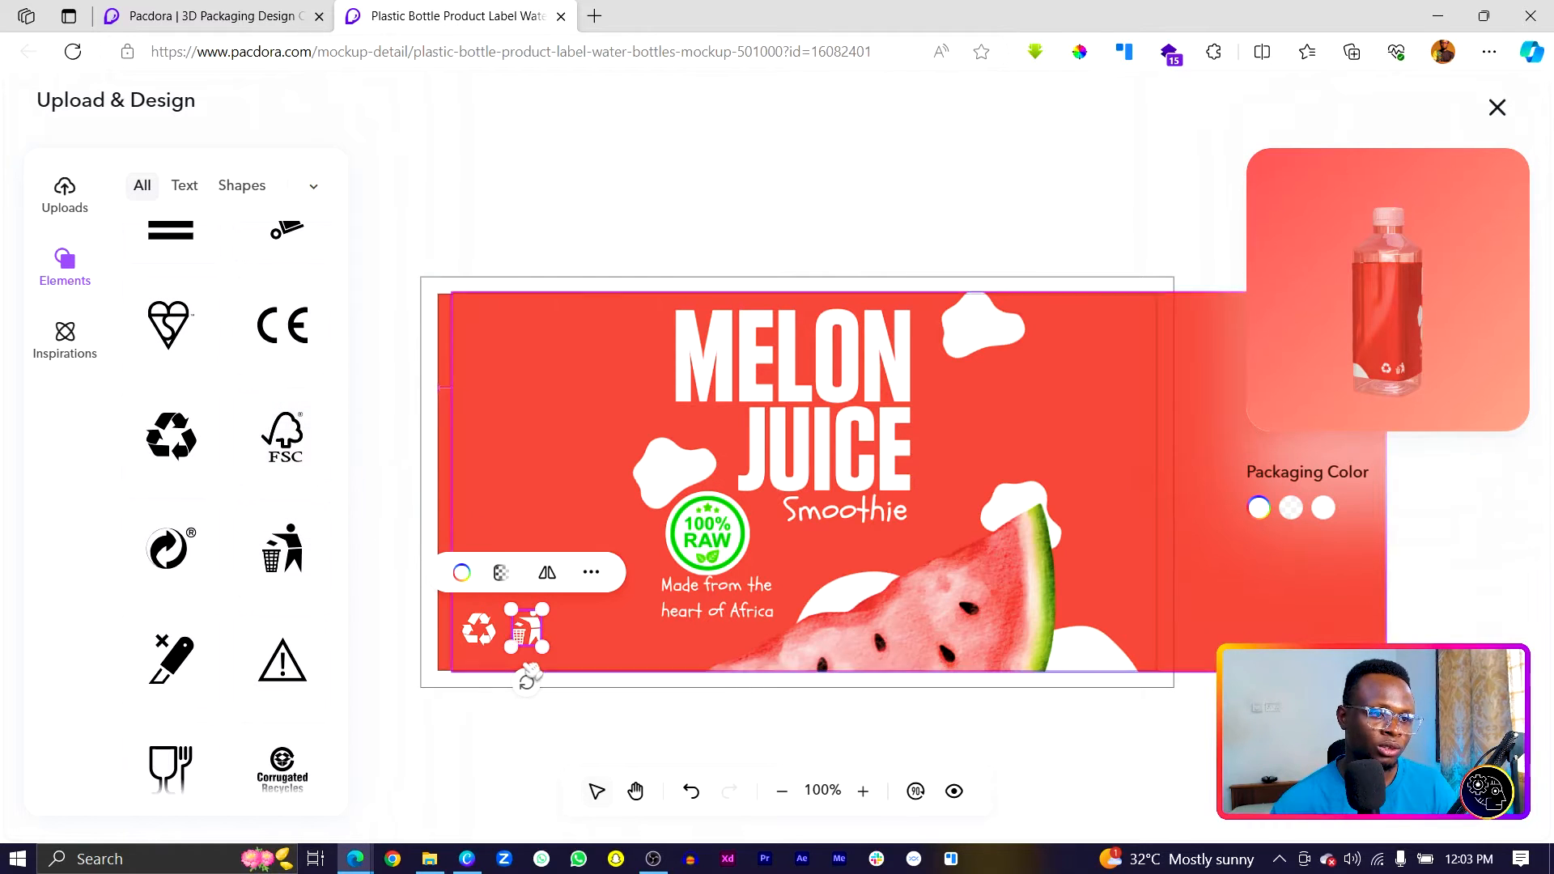
left_click_drag(519, 629, 511, 630)
Add the flame packaging symbol, shrink it to match the other two beside the litter-bin symbol, and color it white
scroll(281, 652, "down", 3)
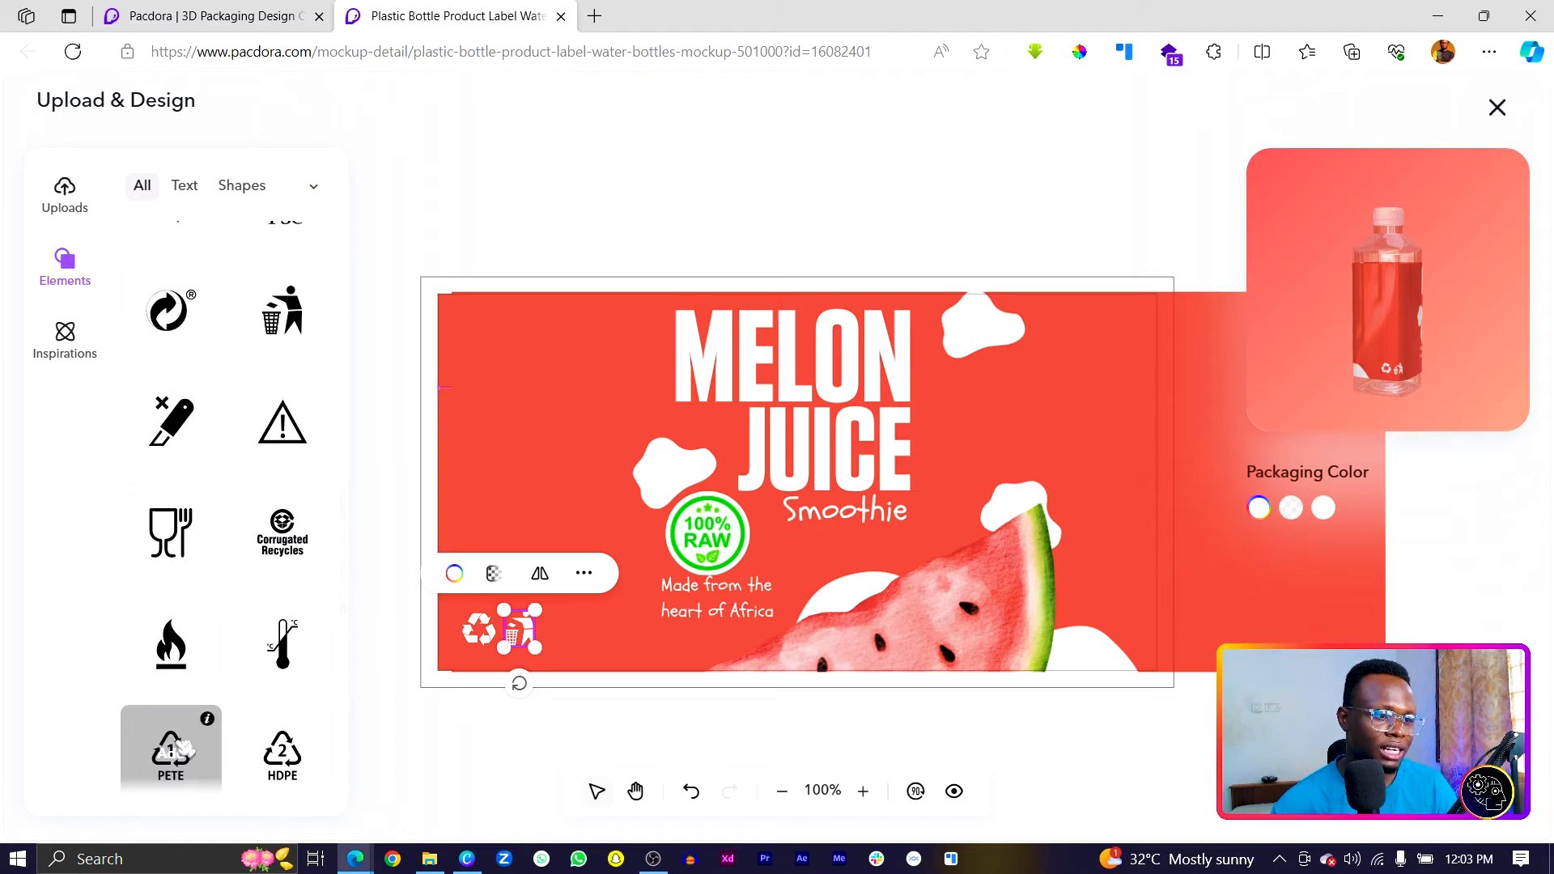
scroll(182, 753, "down", 3)
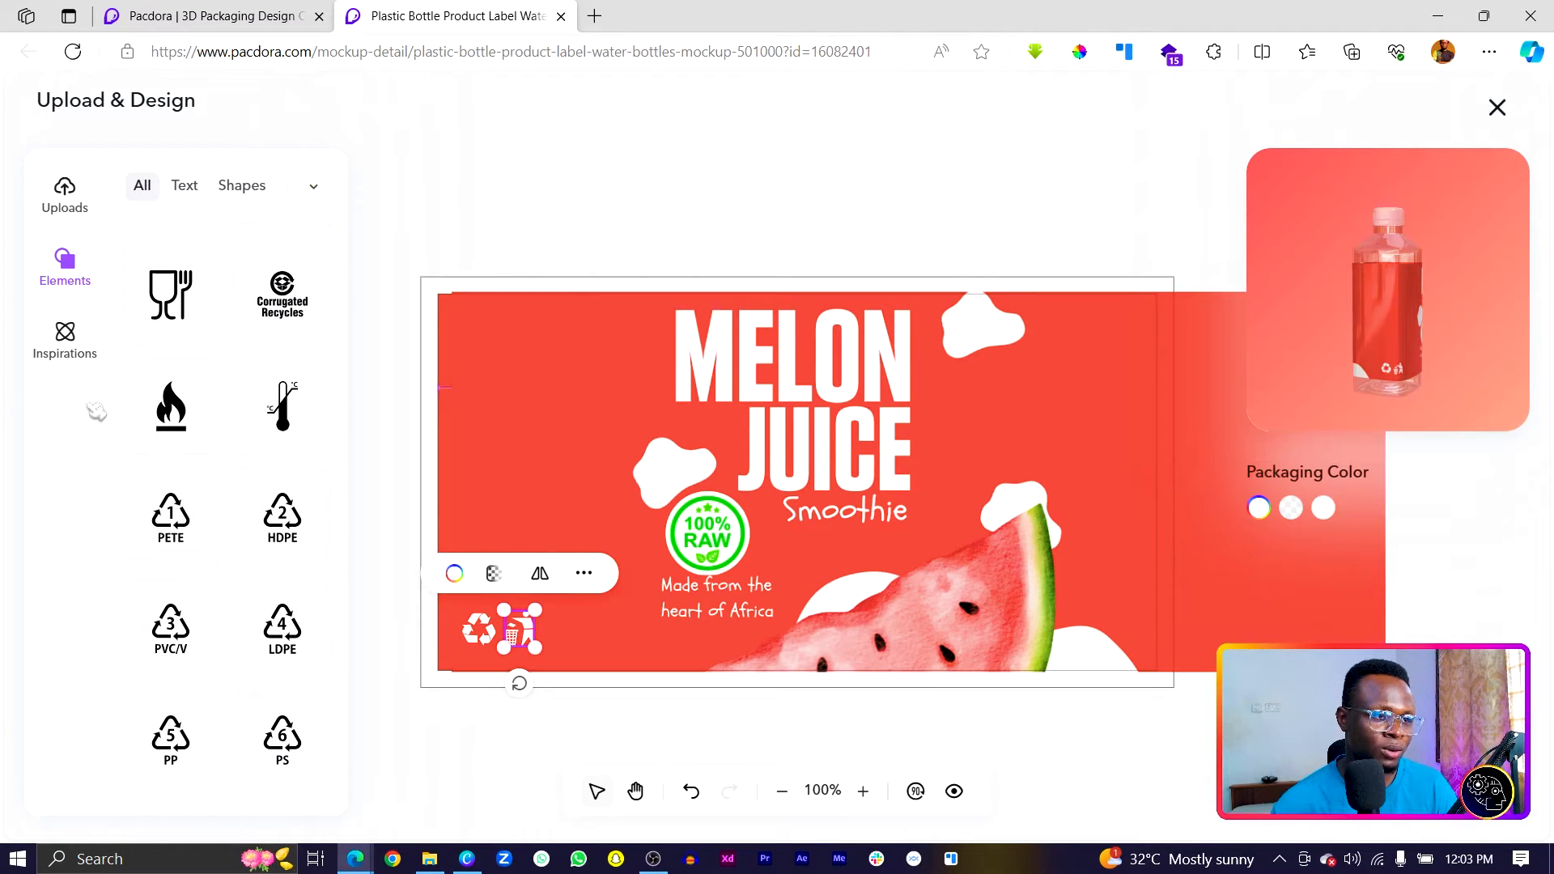
left_click(170, 405)
left_click_drag(774, 498, 564, 610)
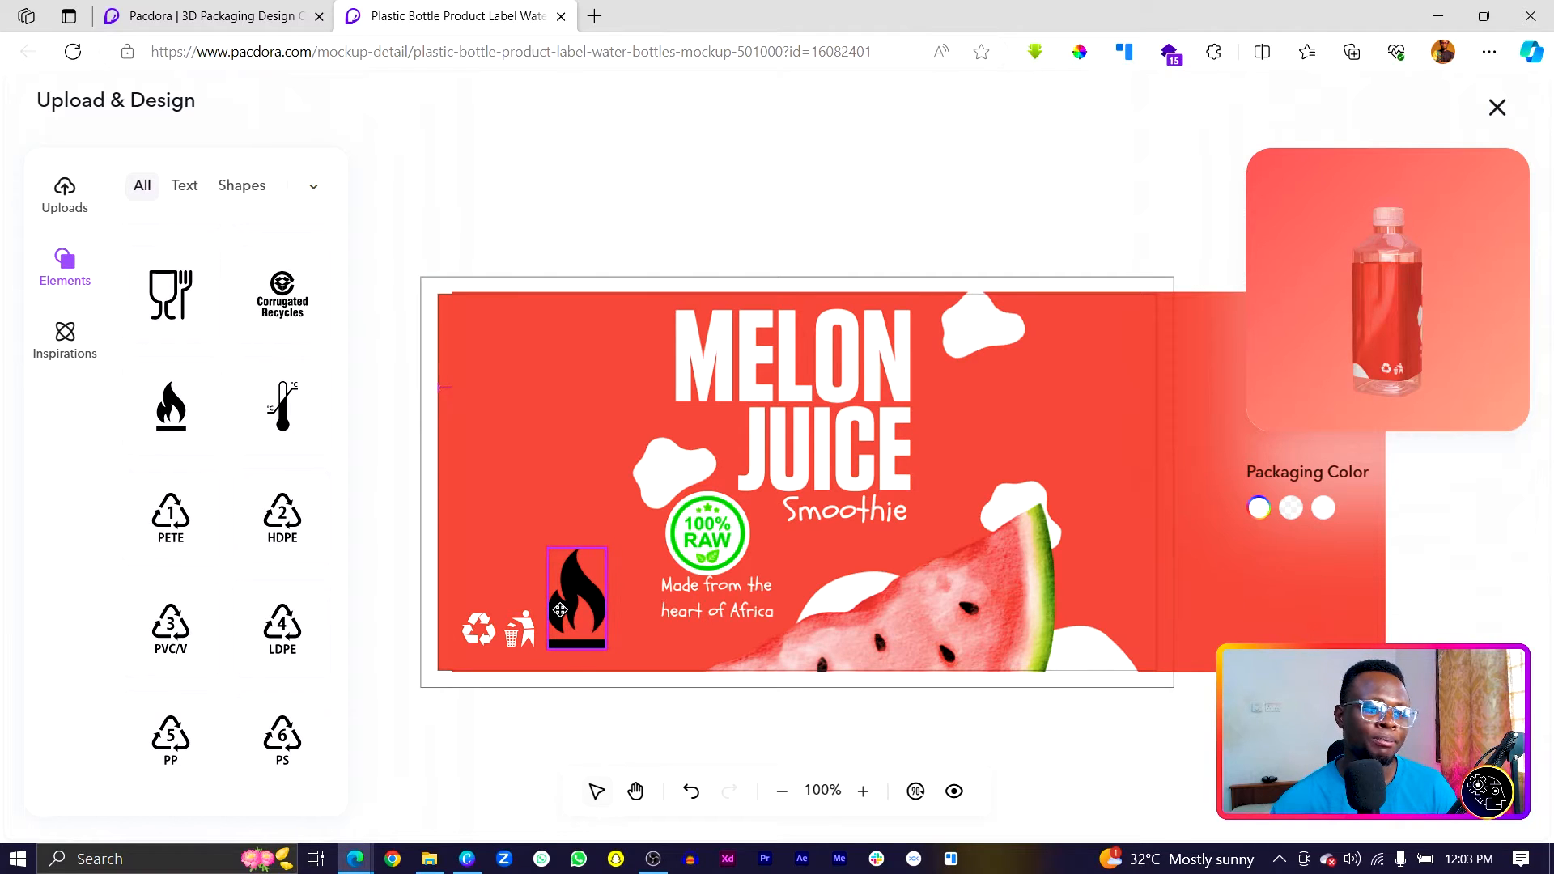
left_click_drag(614, 552, 589, 619)
left_click(496, 571)
left_click_drag(311, 401, 199, 320)
left_click(541, 414)
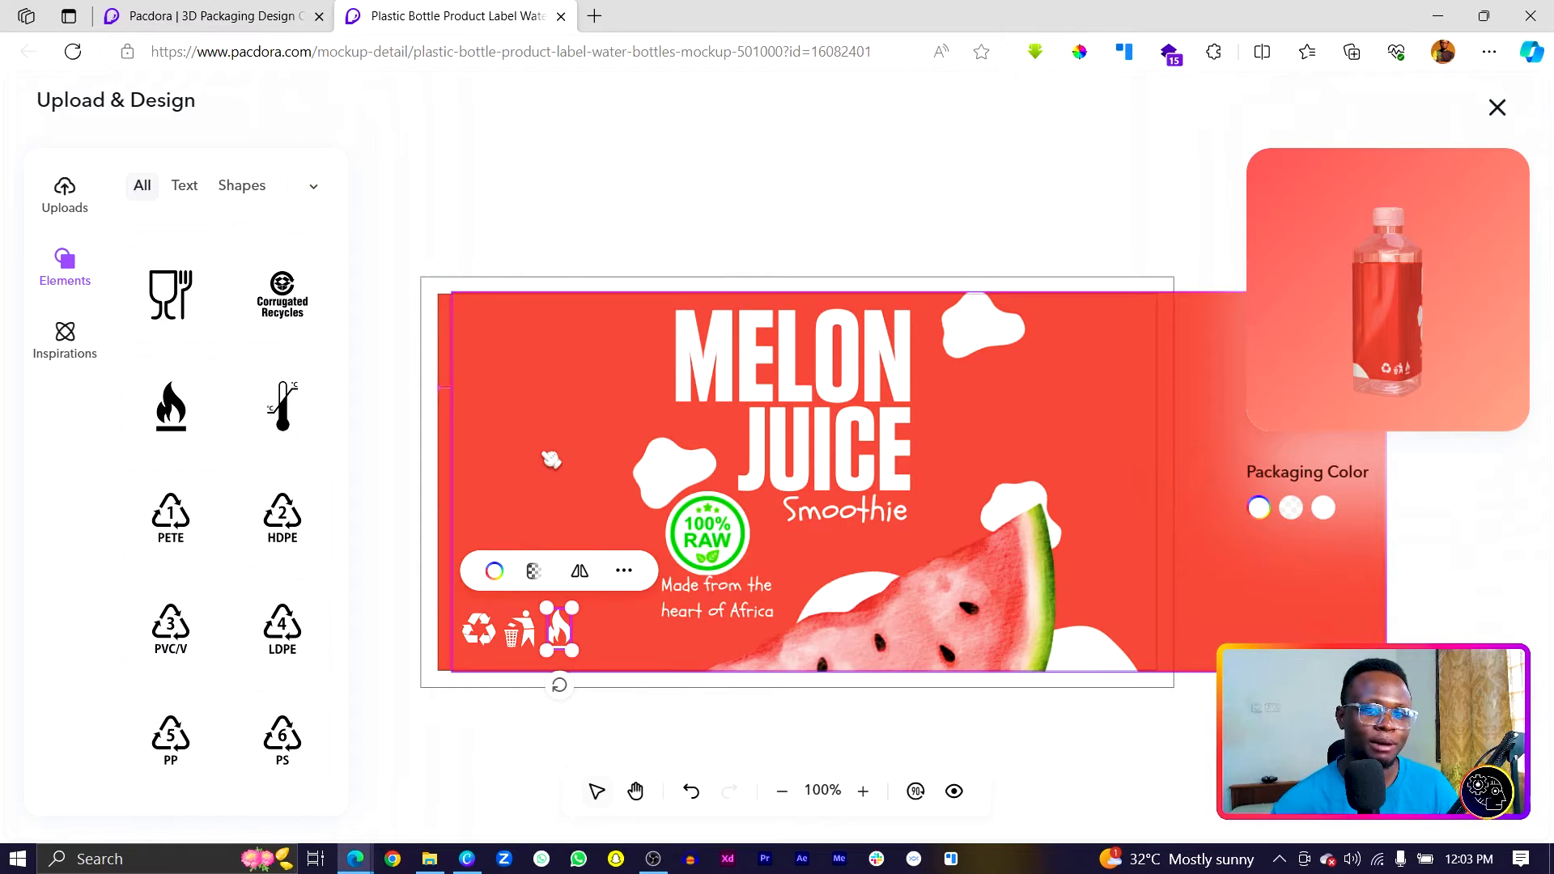
left_click(542, 448)
left_click(549, 454)
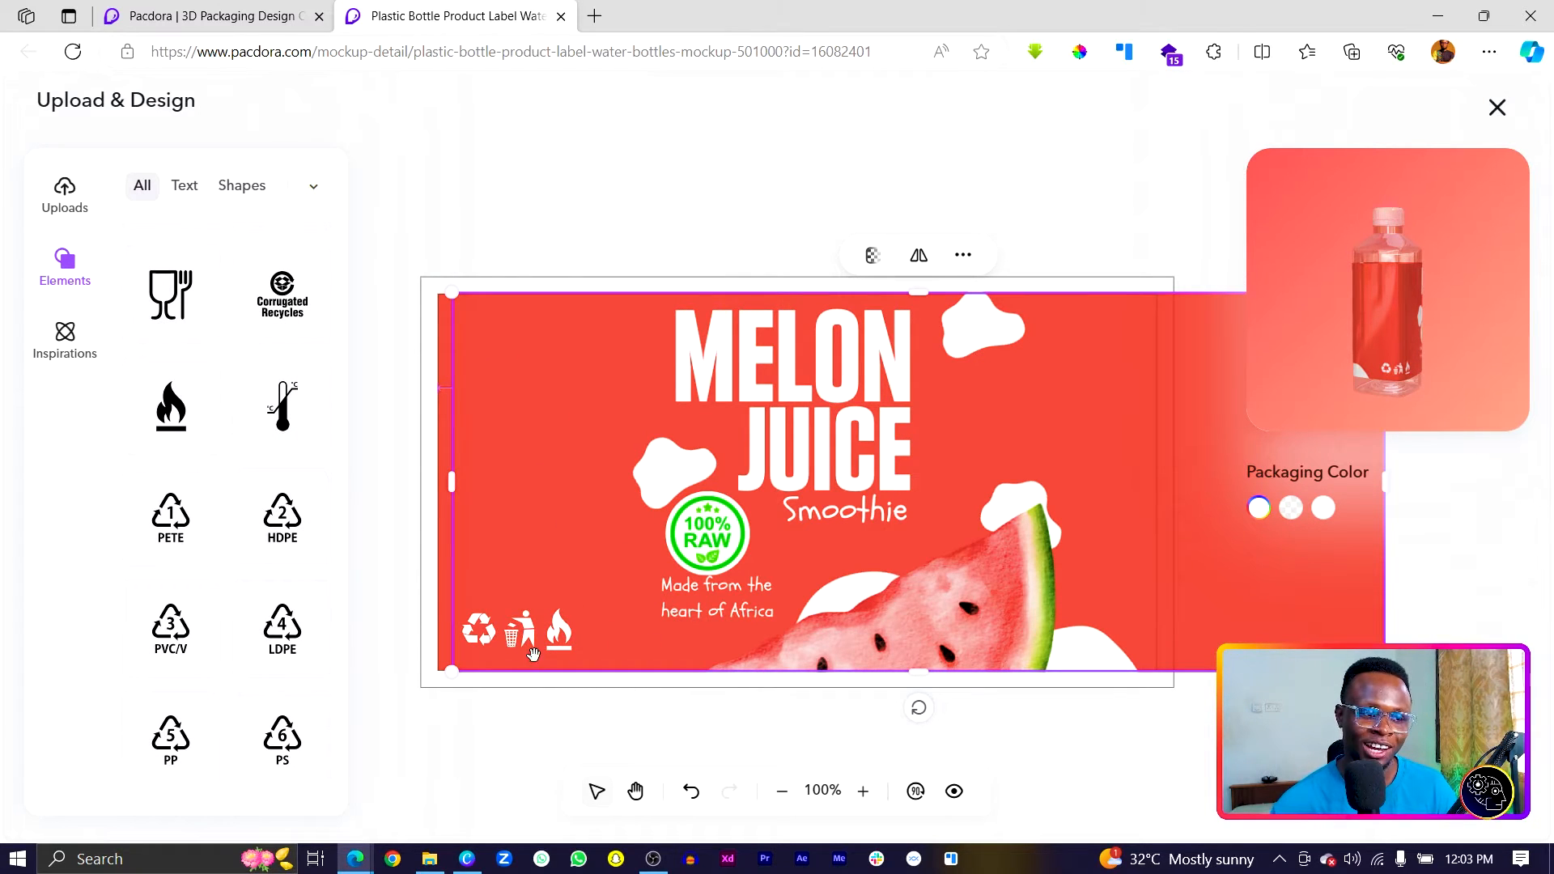
left_click(639, 254)
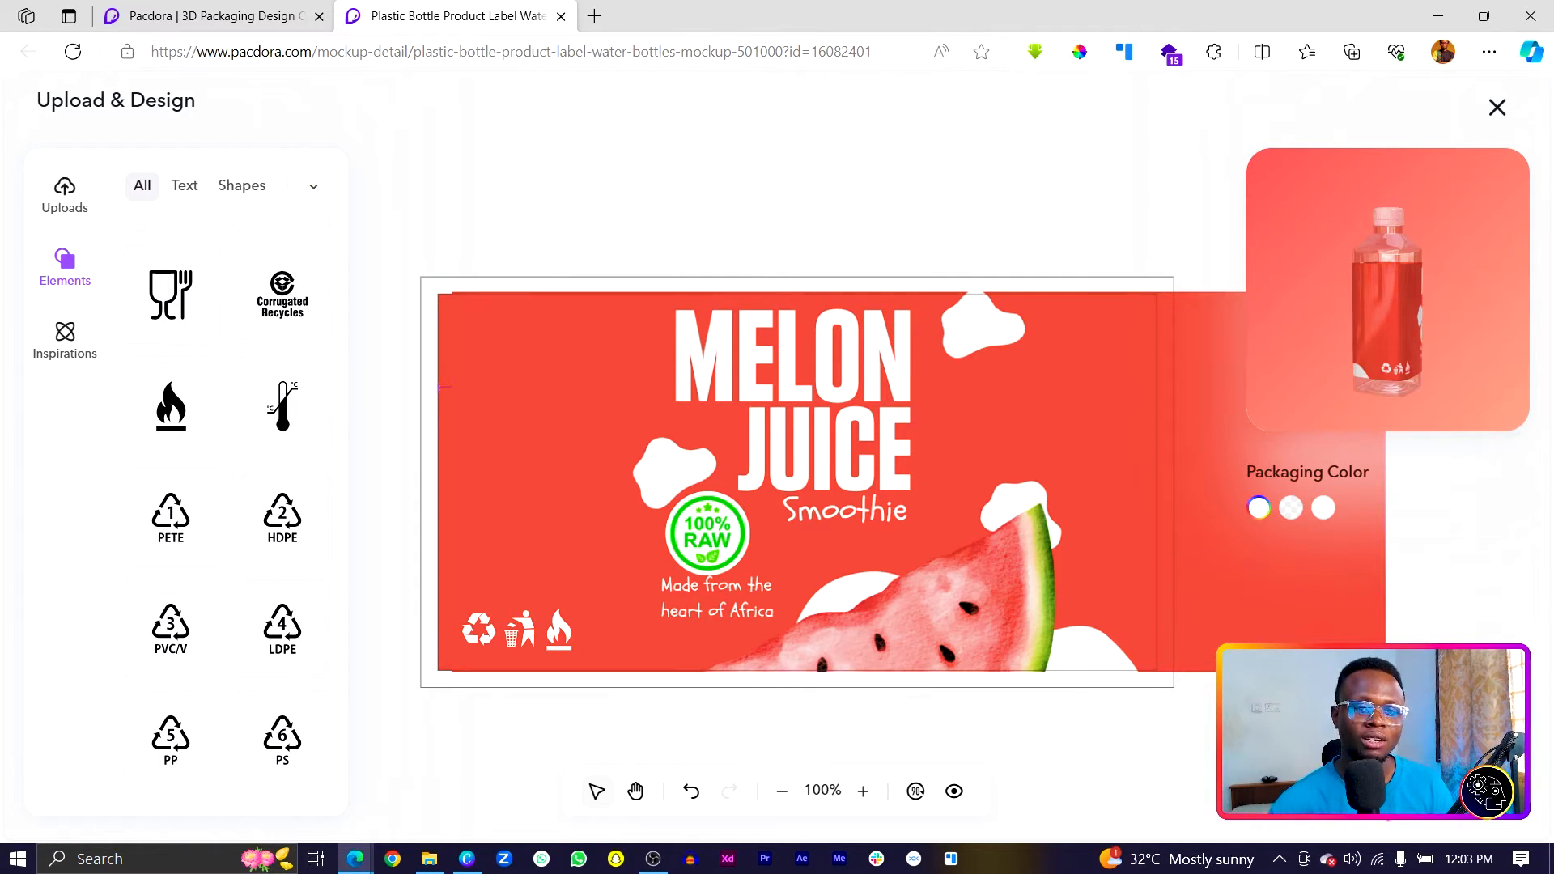
Apply the label design to the bottle mockup and turn the bottle to view its Melon Juice front
left_click(1387, 794)
left_click_drag(1049, 541, 1107, 548)
left_click_drag(963, 411, 1122, 459)
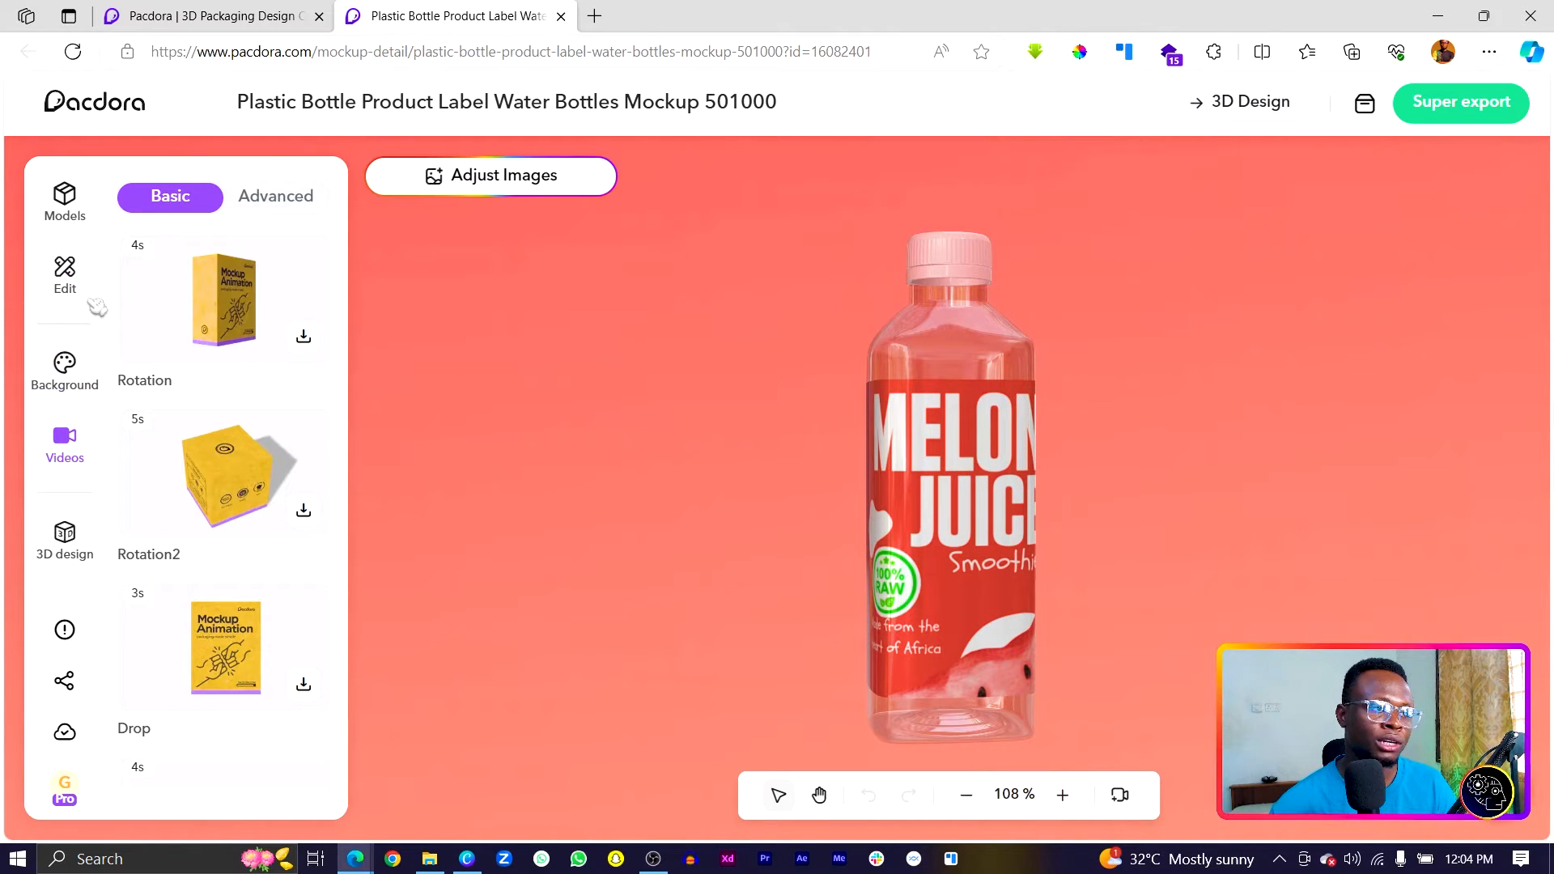
Set the bottle material's metalness to 28%, roughness to 41% and opacity to 79%
left_click(67, 278)
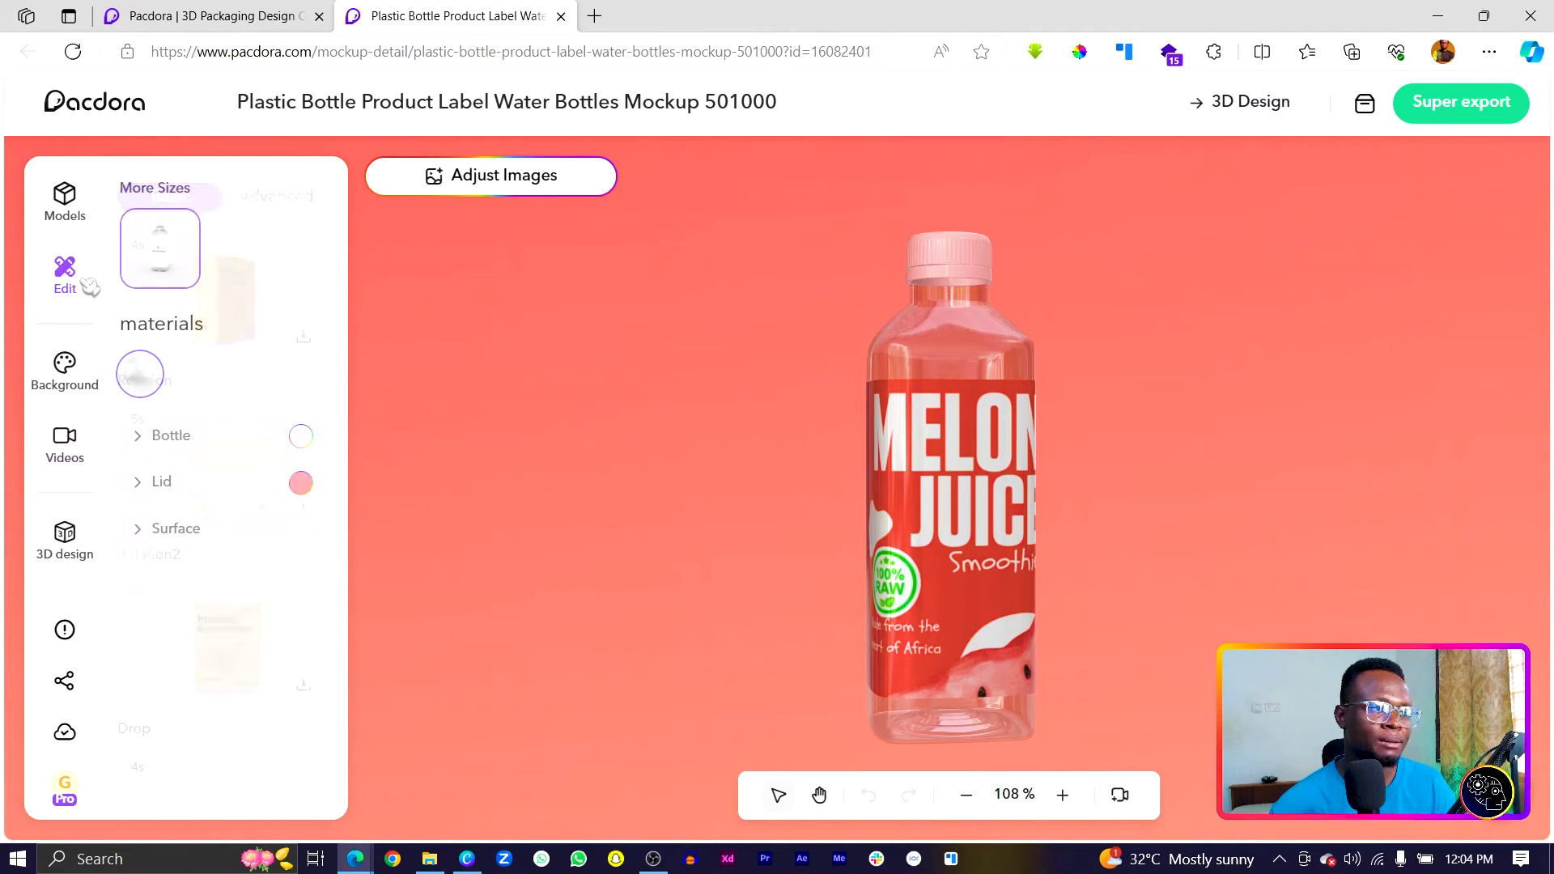
left_click(158, 441)
left_click_drag(206, 510, 166, 510)
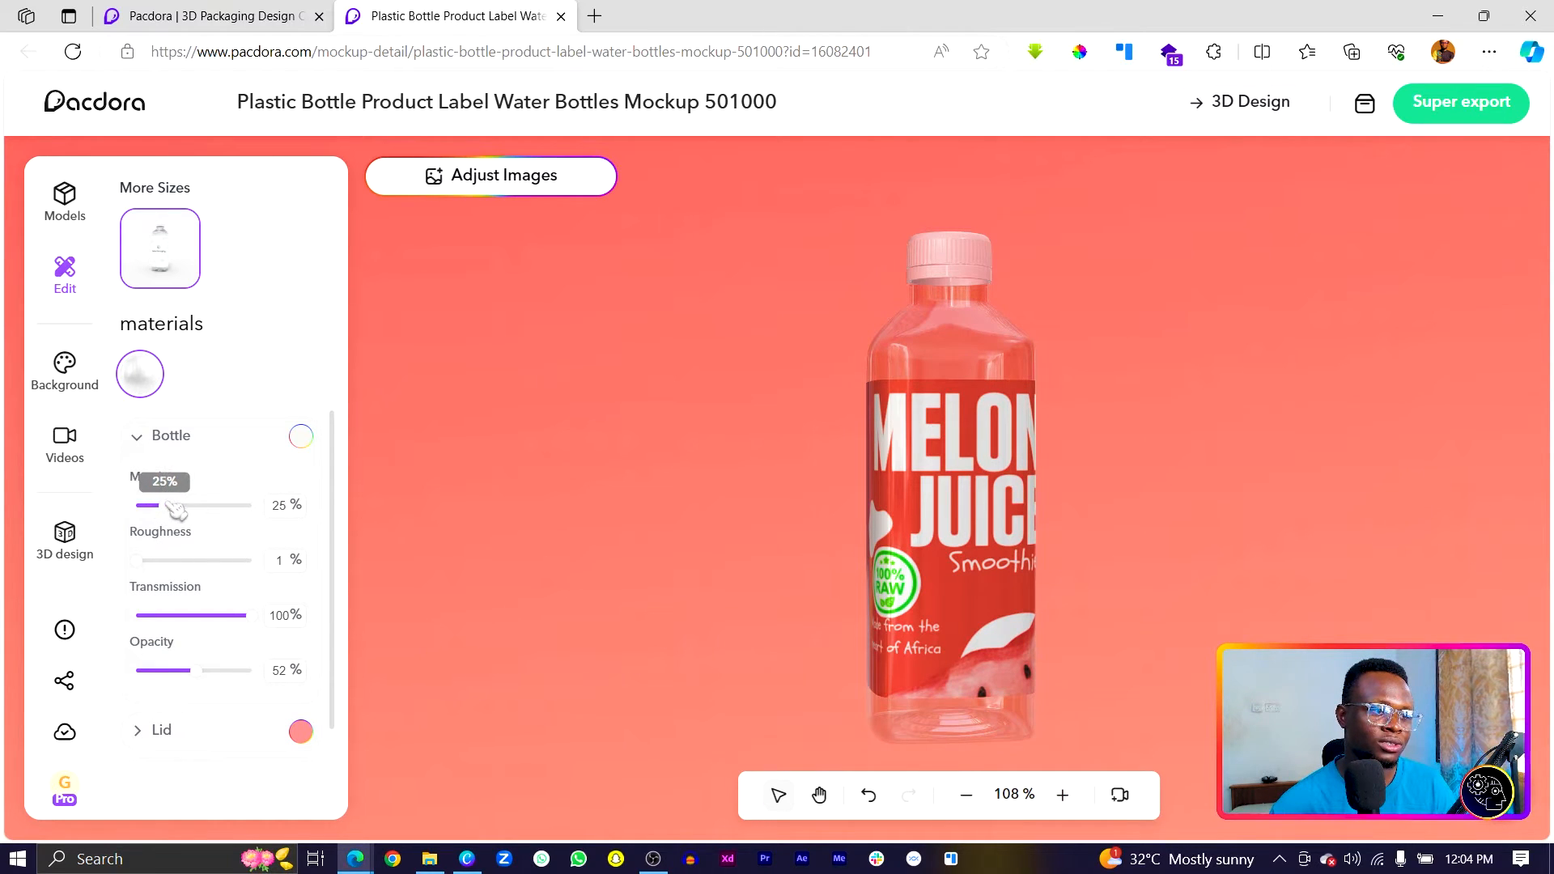
left_click_drag(140, 561, 192, 561)
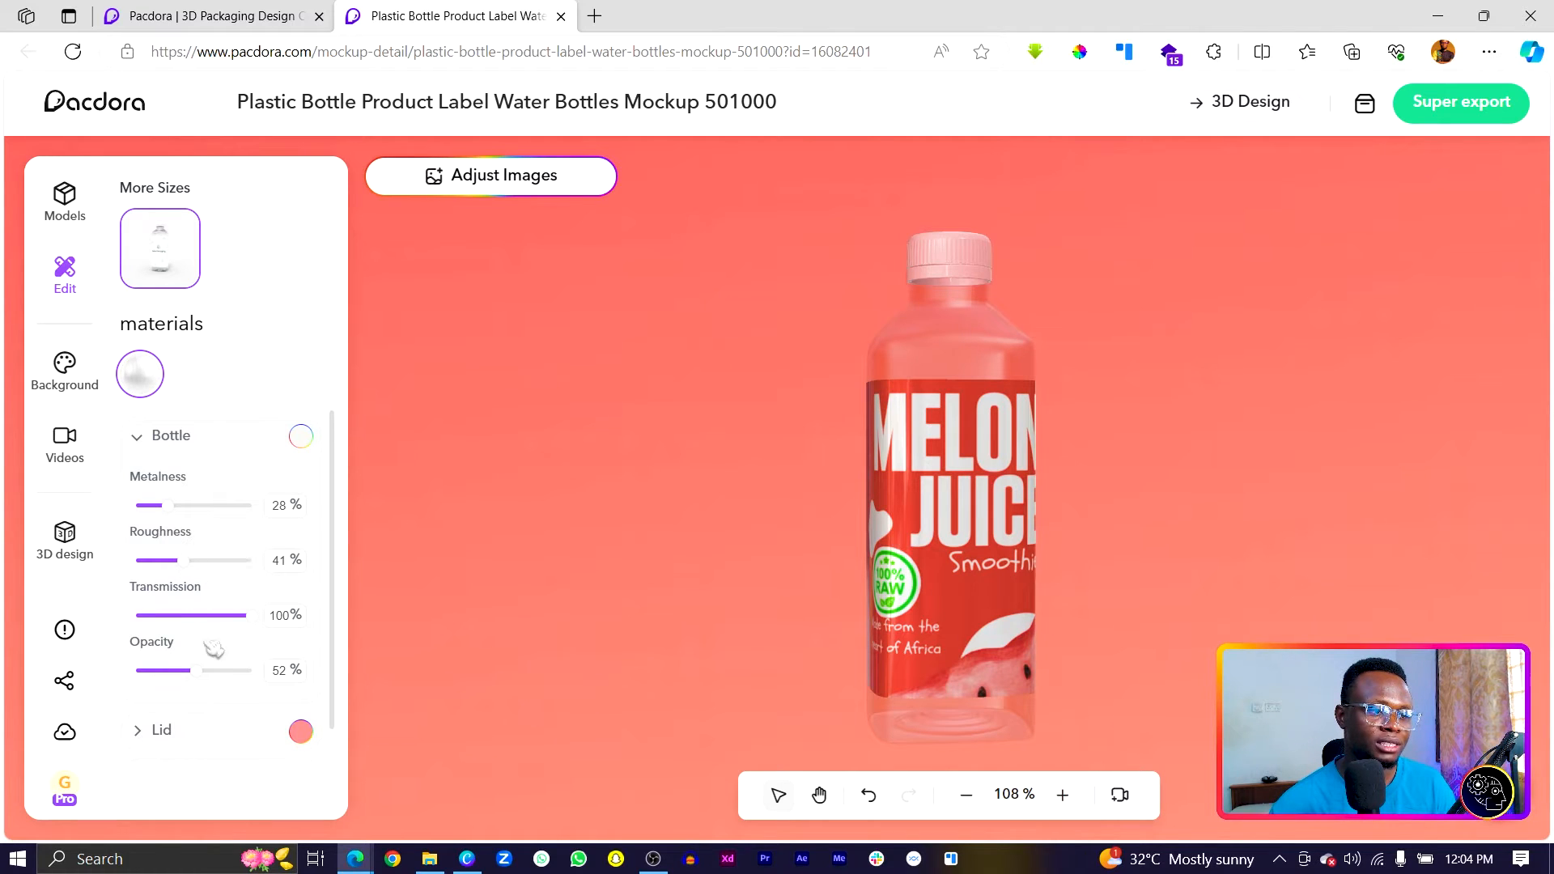
left_click_drag(214, 677, 240, 677)
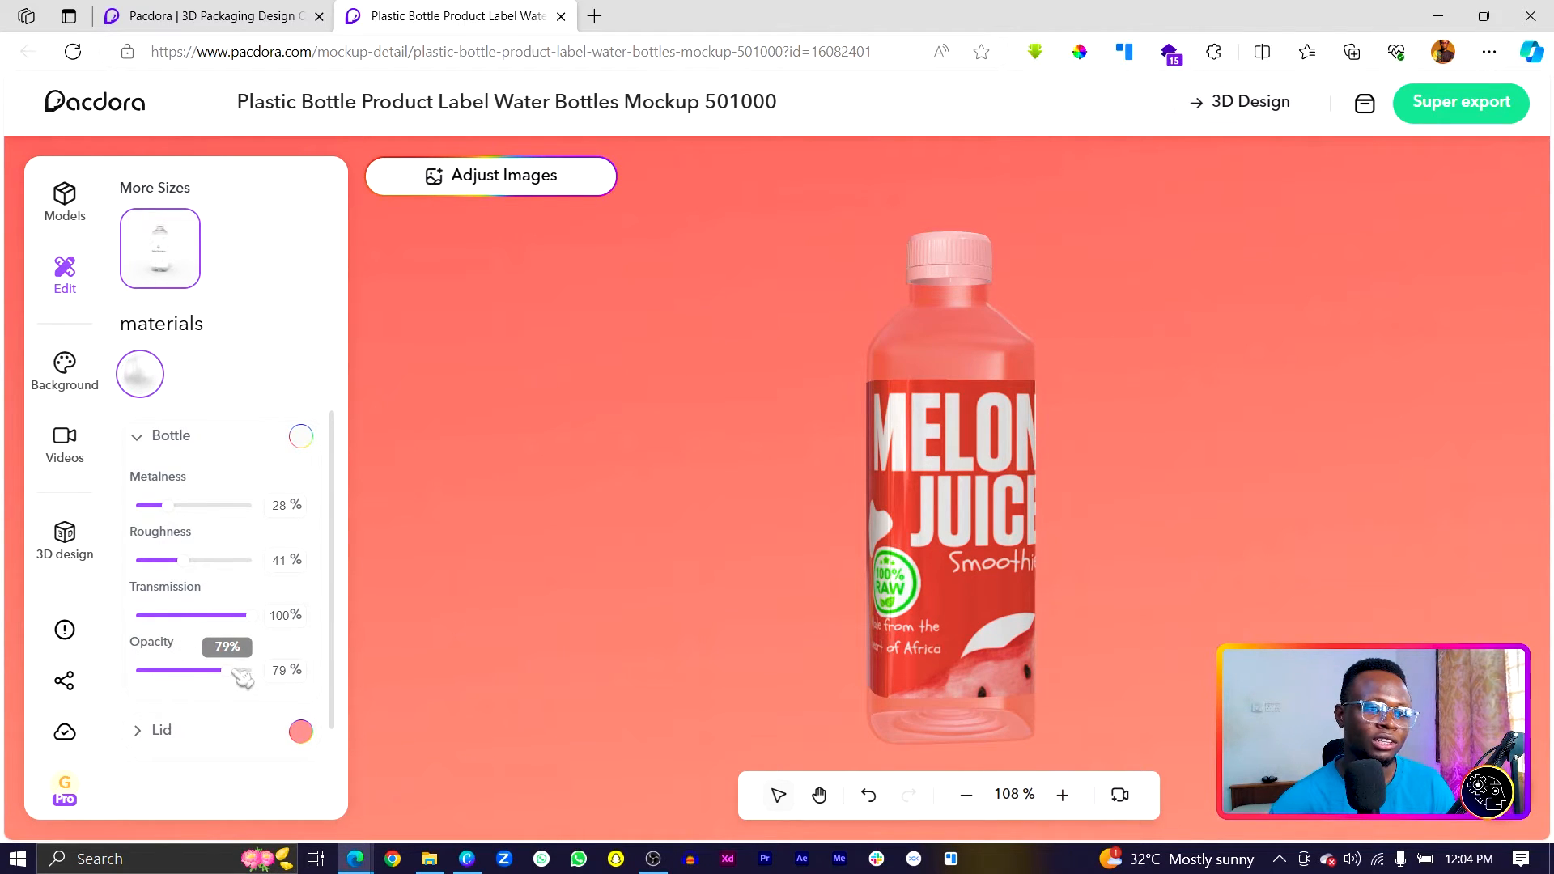
left_click_drag(944, 617, 865, 779)
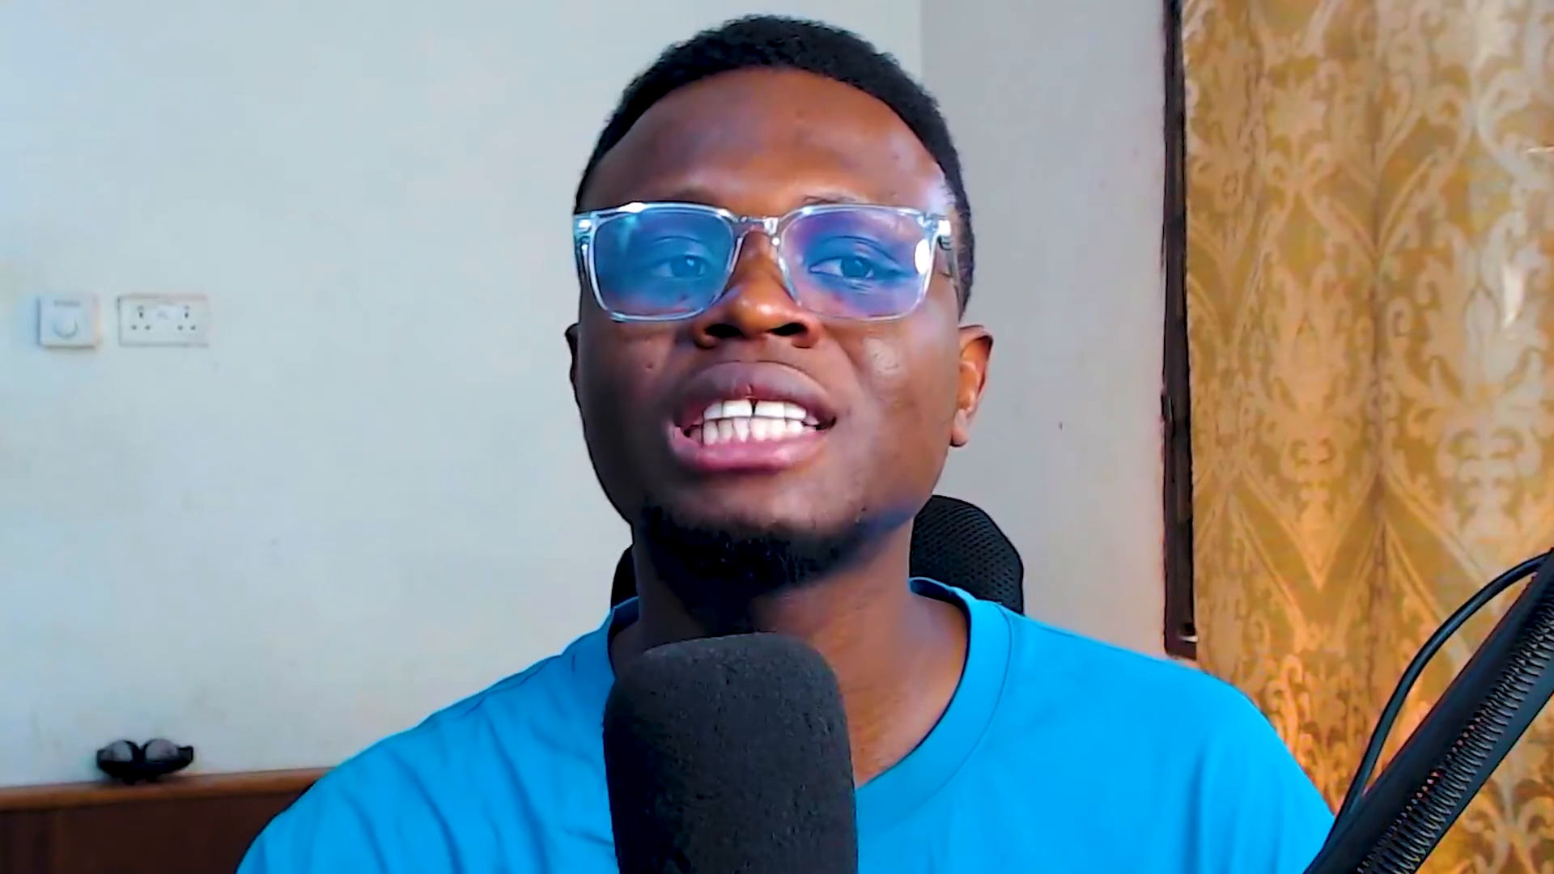